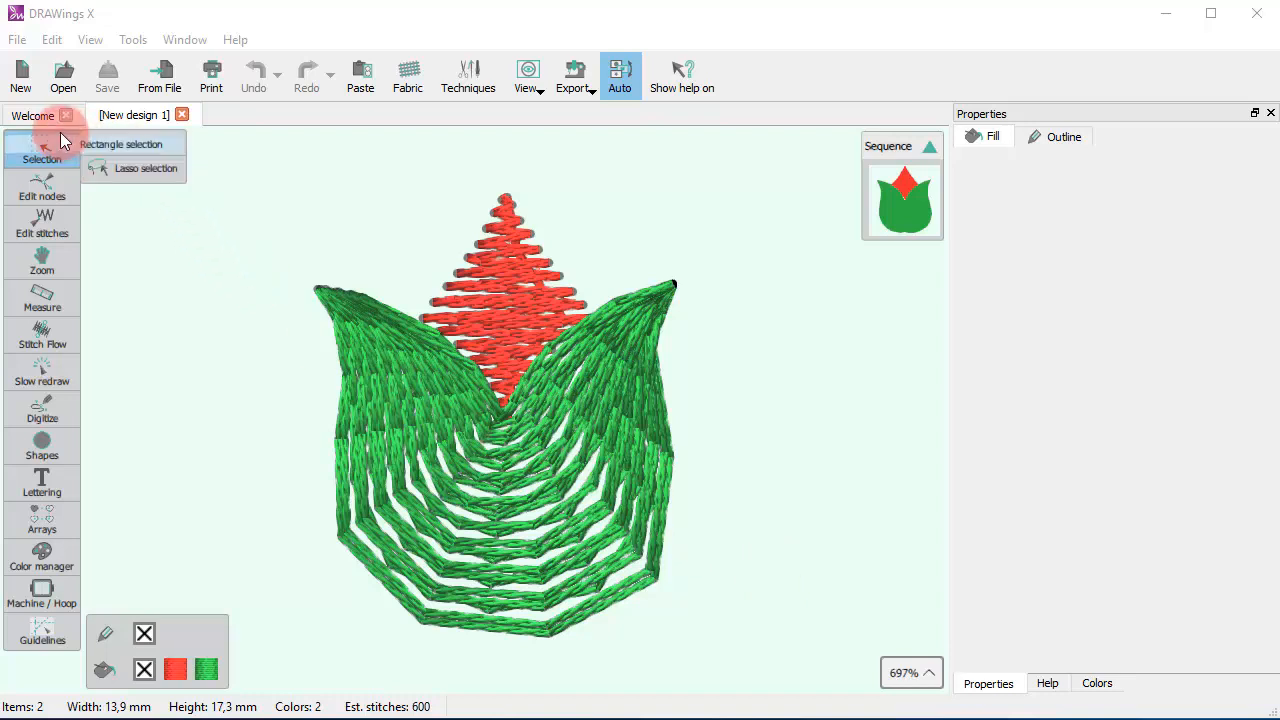
Create a new design and import the Embroidery.JEF stitch file from the desktop into it
left_click(20, 75)
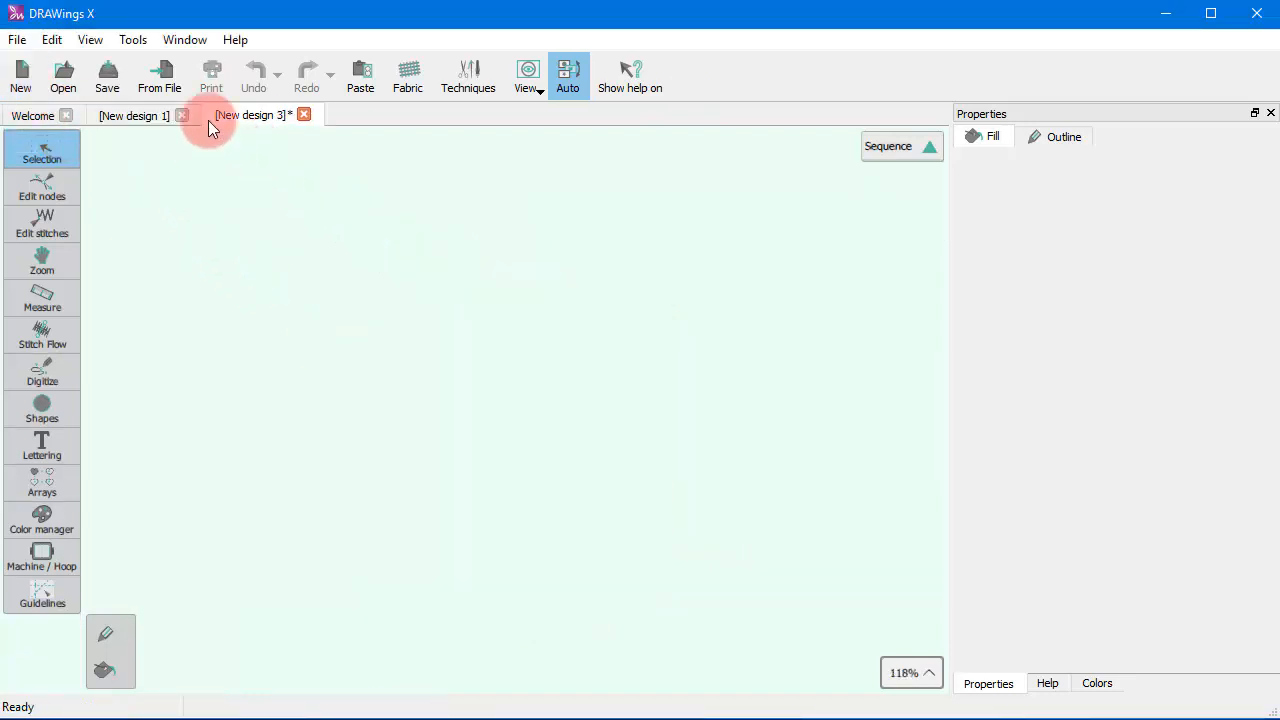
left_click(156, 85)
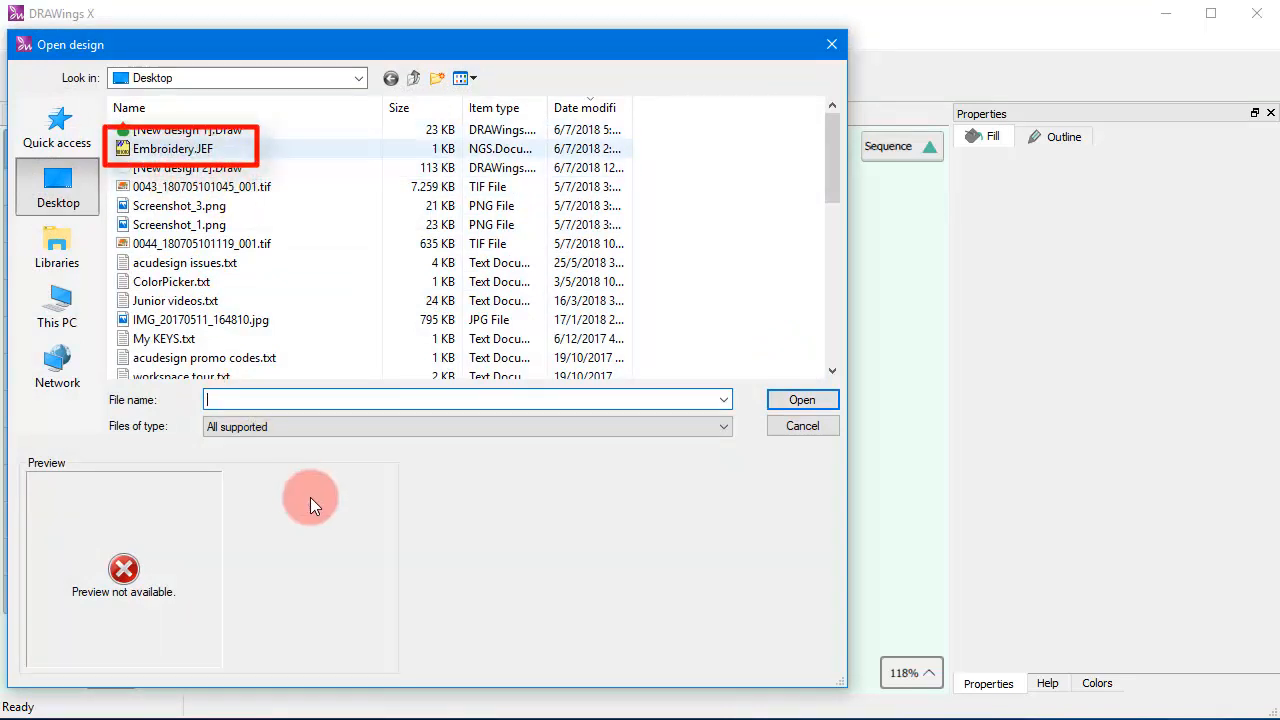
left_click(789, 402)
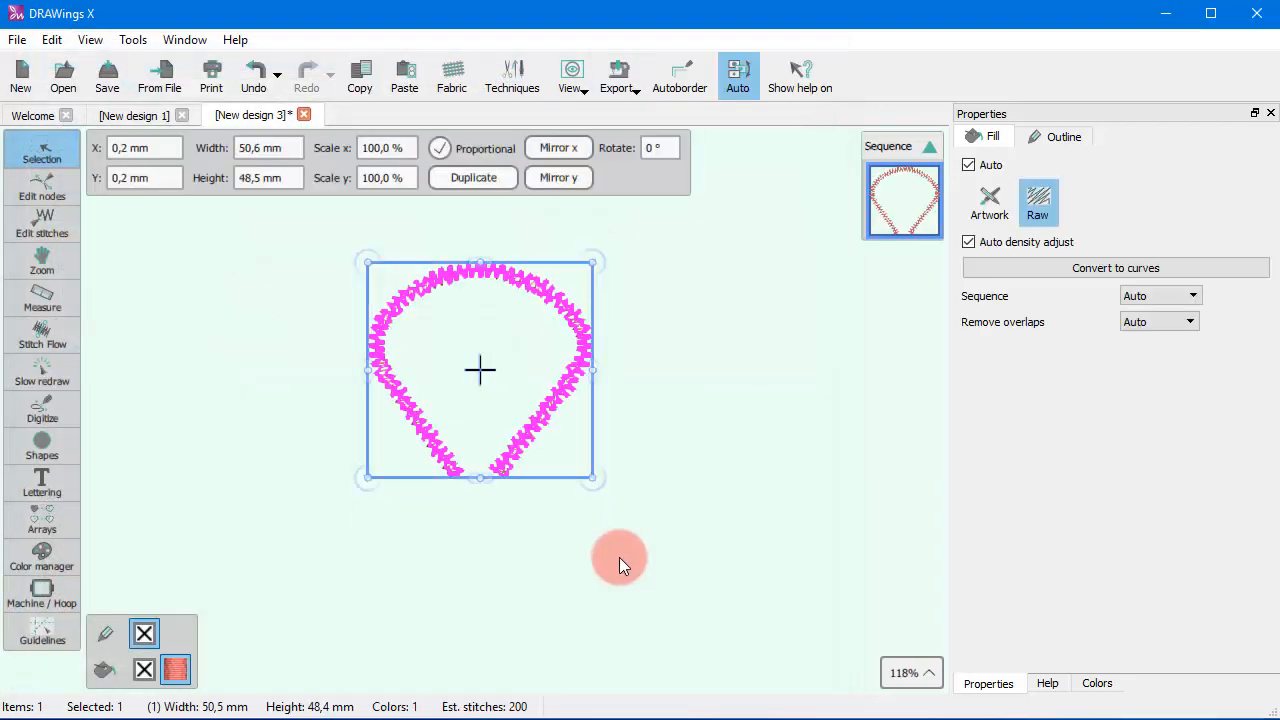
Edit the imported design's stitches and move two inner stitch points at the crown of the zigzag arch downward
left_click(45, 218)
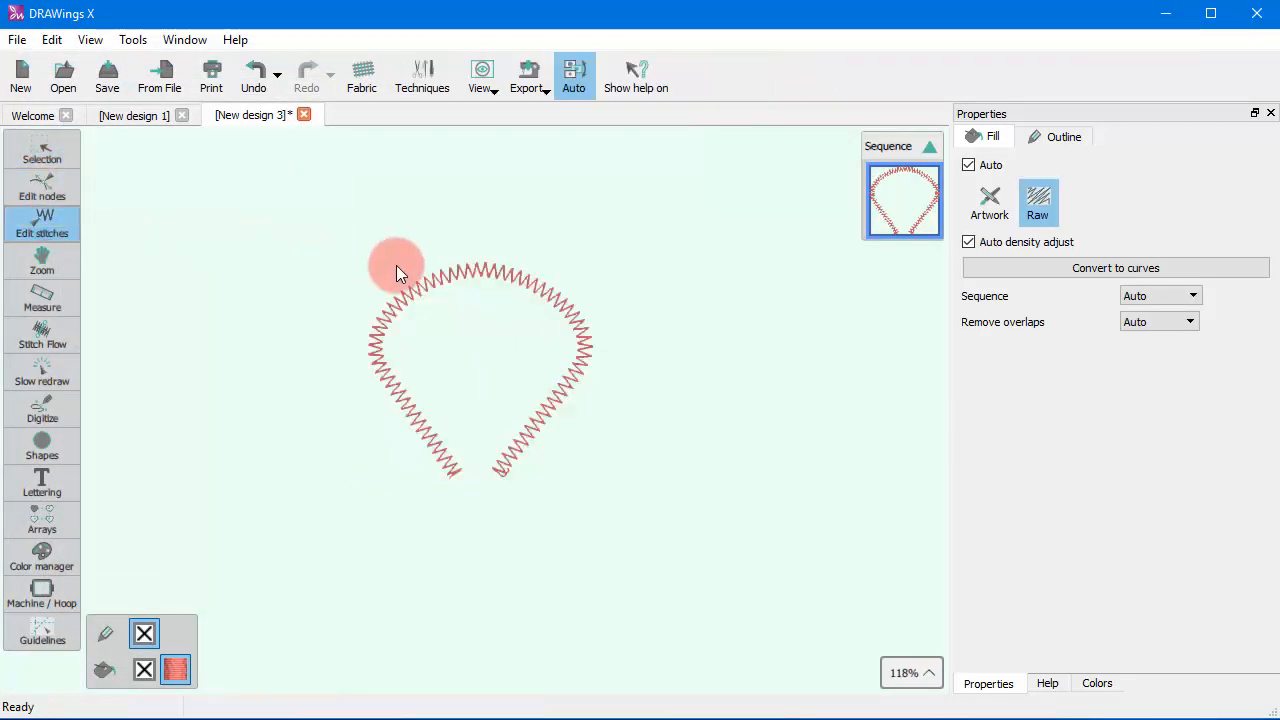
scroll(487, 275, "up", 2)
scroll(487, 275, "up", 9)
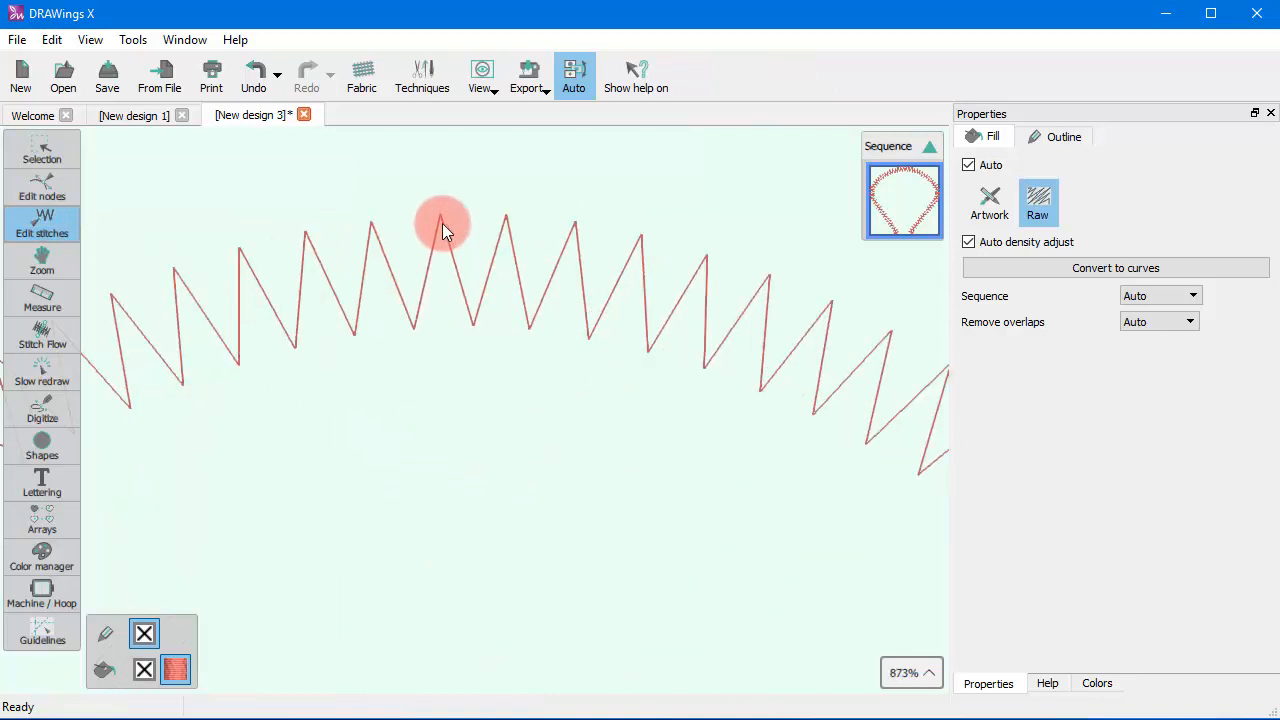
left_click(442, 223)
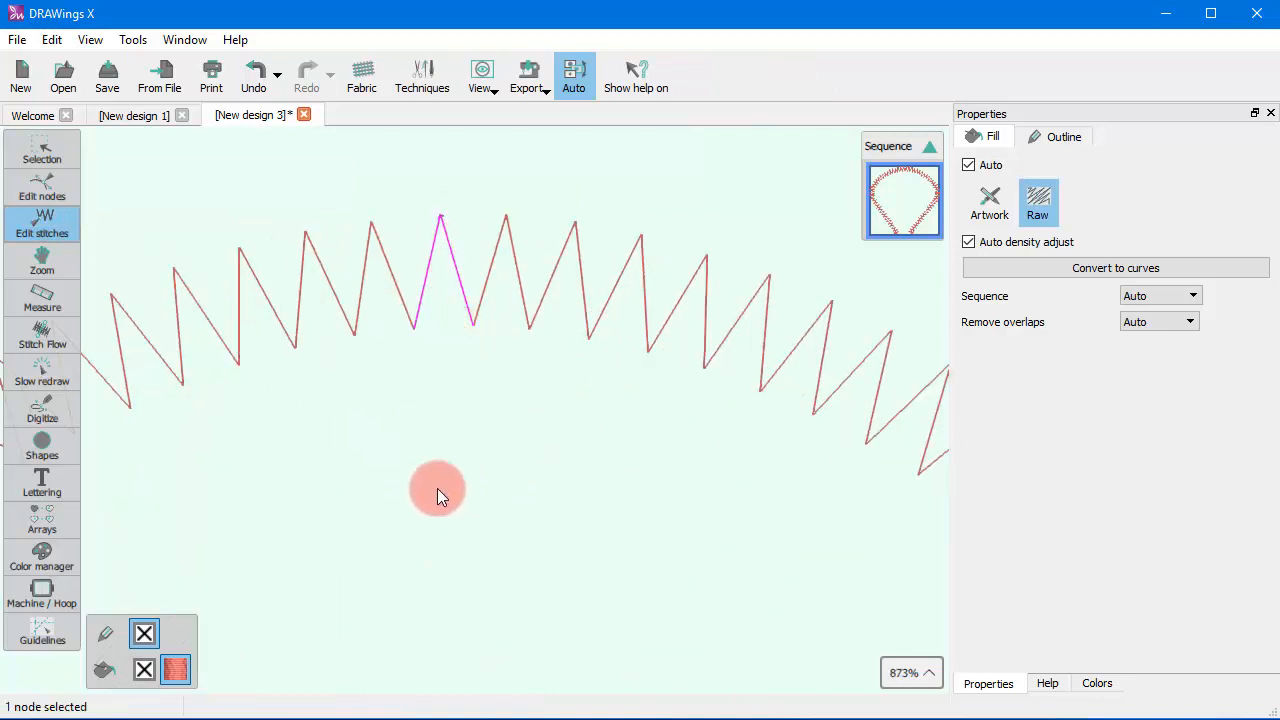
left_click(475, 323)
scroll(513, 255, "up", 4)
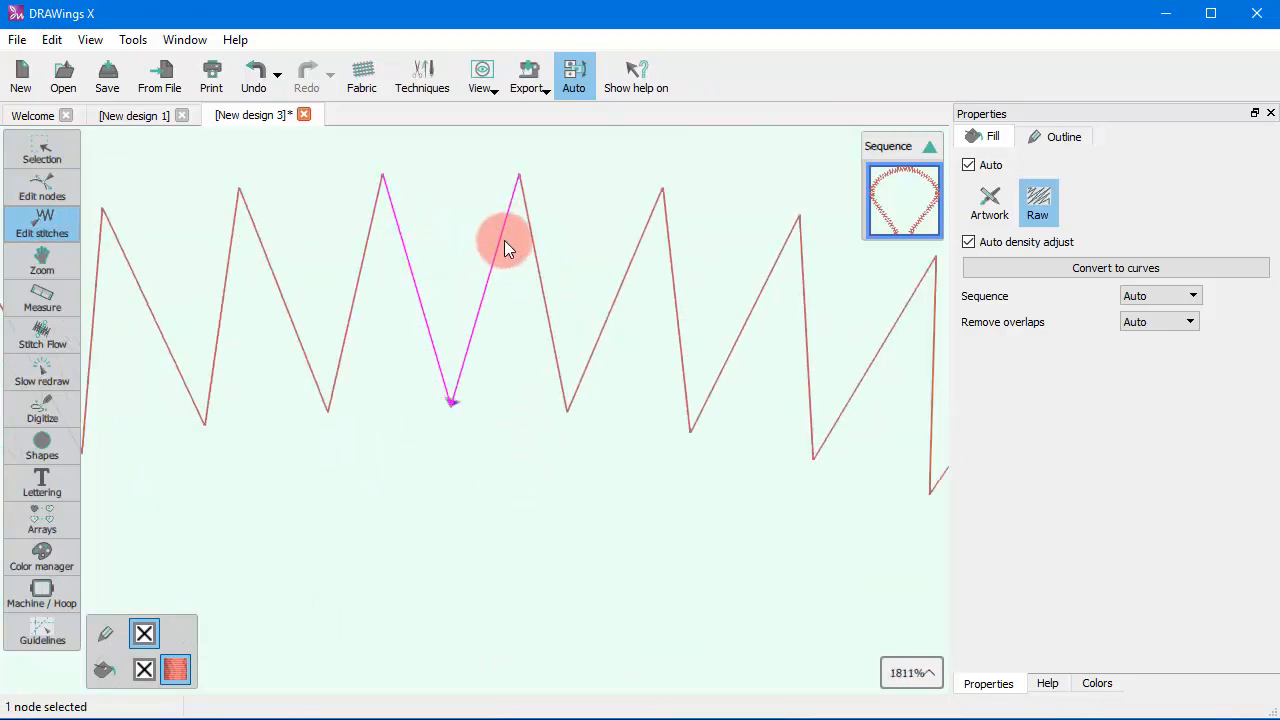
left_click(688, 426)
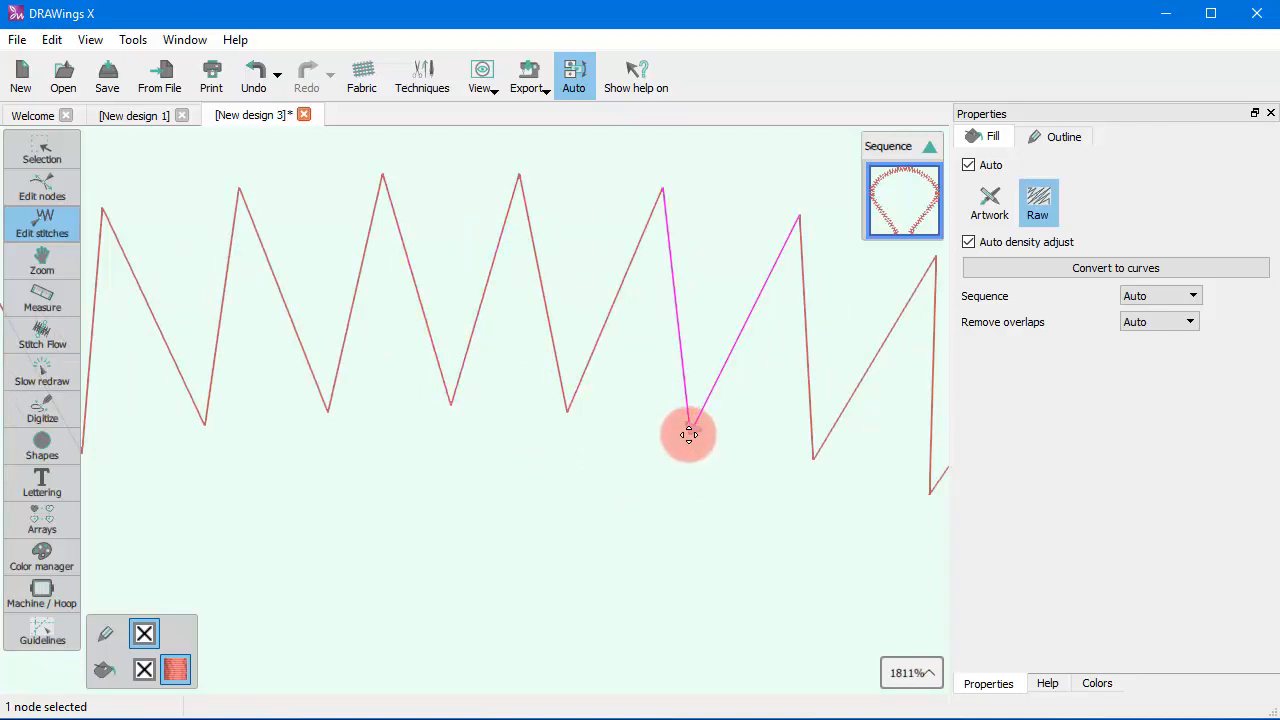
left_click_drag(688, 432, 677, 476)
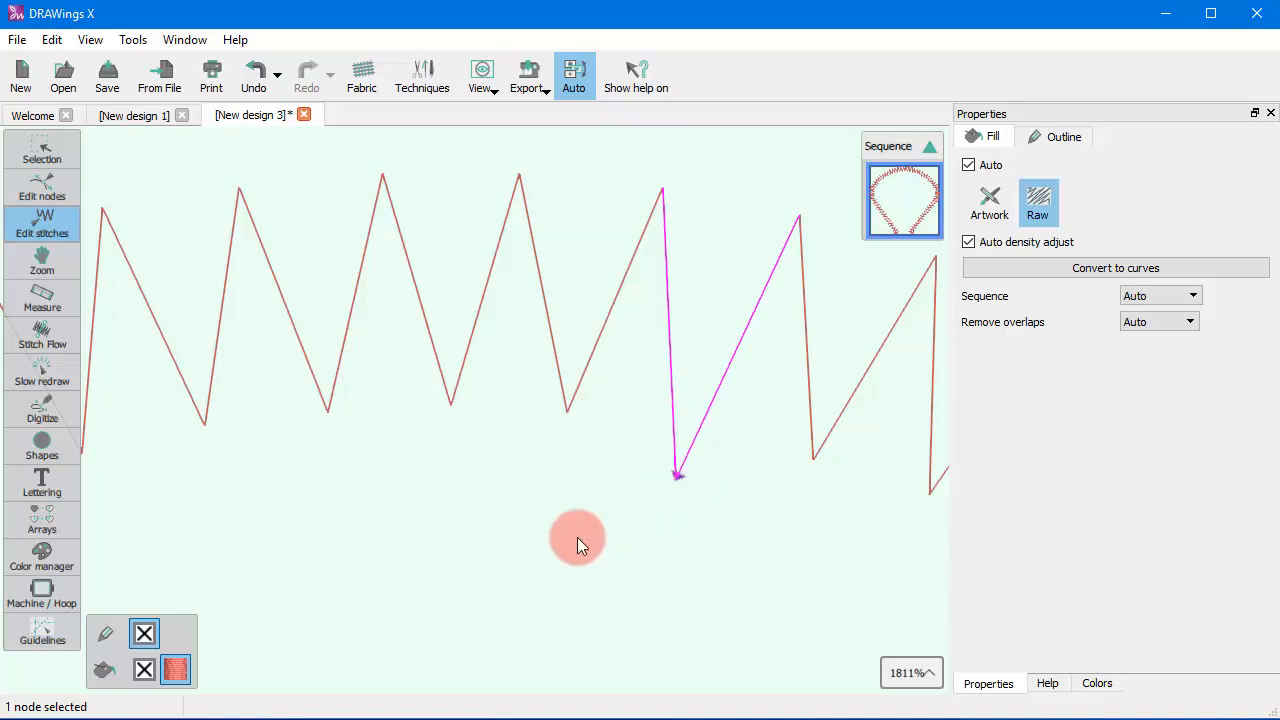
left_click_drag(451, 405, 450, 481)
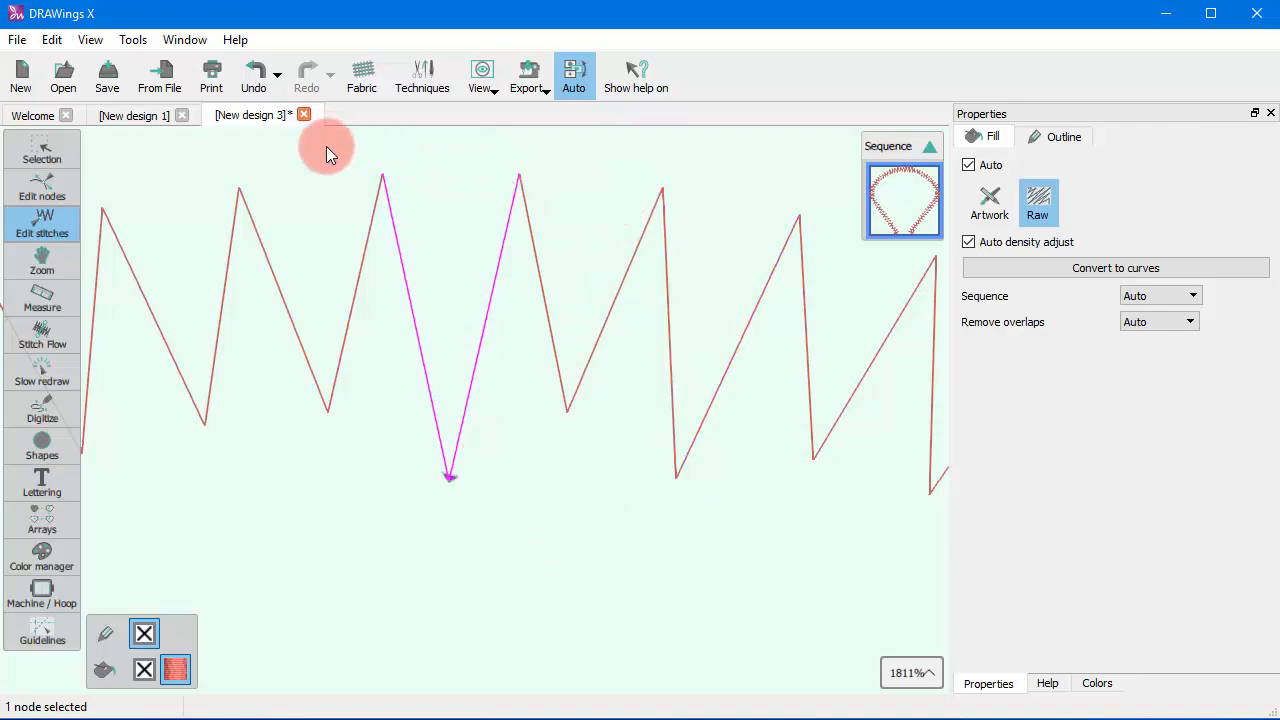
Select the three outer stitch points at the crown of the zigzag together and move them upward
left_click_drag(331, 143, 706, 237)
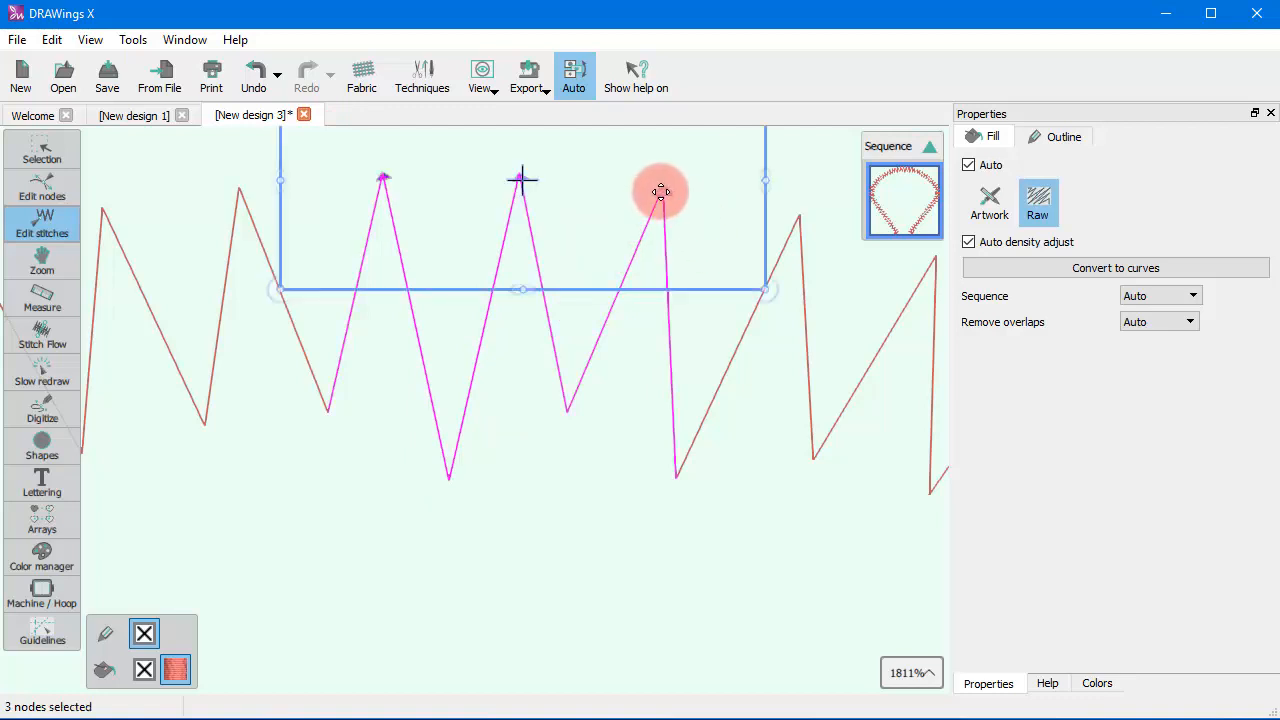
left_click_drag(660, 190, 658, 143)
scroll(532, 605, "down", 4)
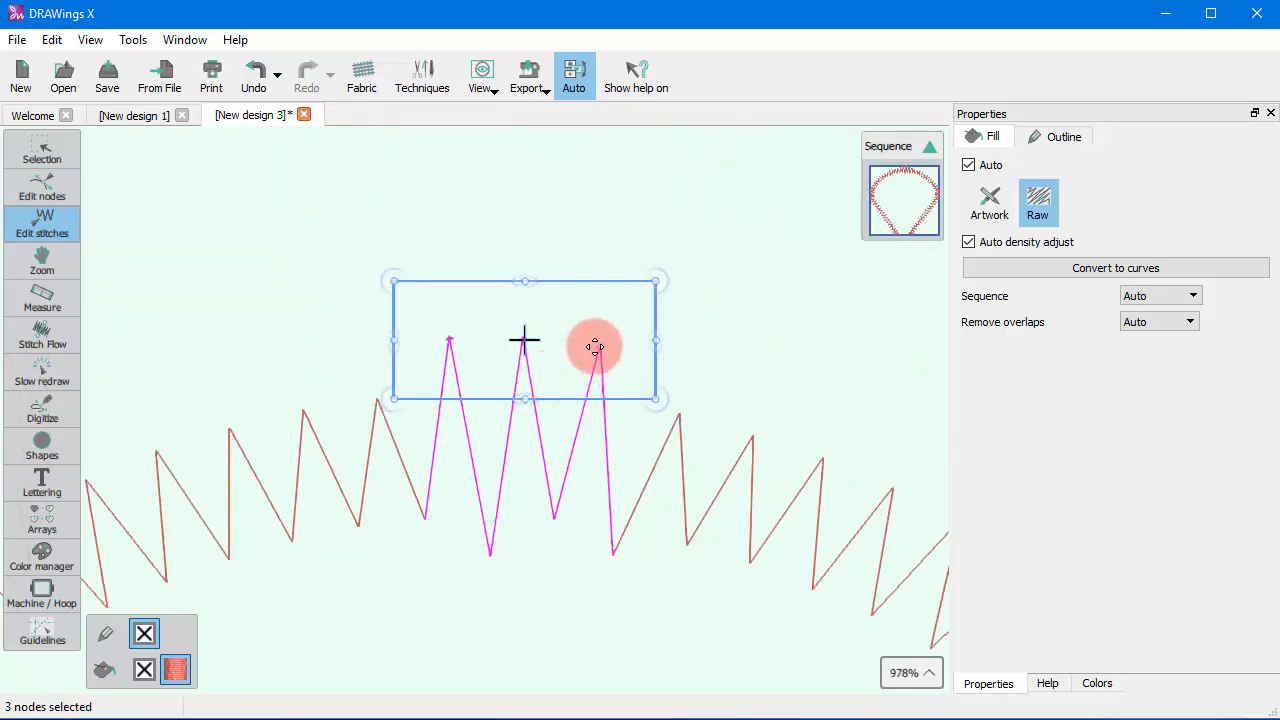
left_click_drag(595, 346, 587, 333)
Move one outer stitch point on each side of the raised stitches up and outward, and clear the selection
left_click(297, 351)
left_click(304, 410)
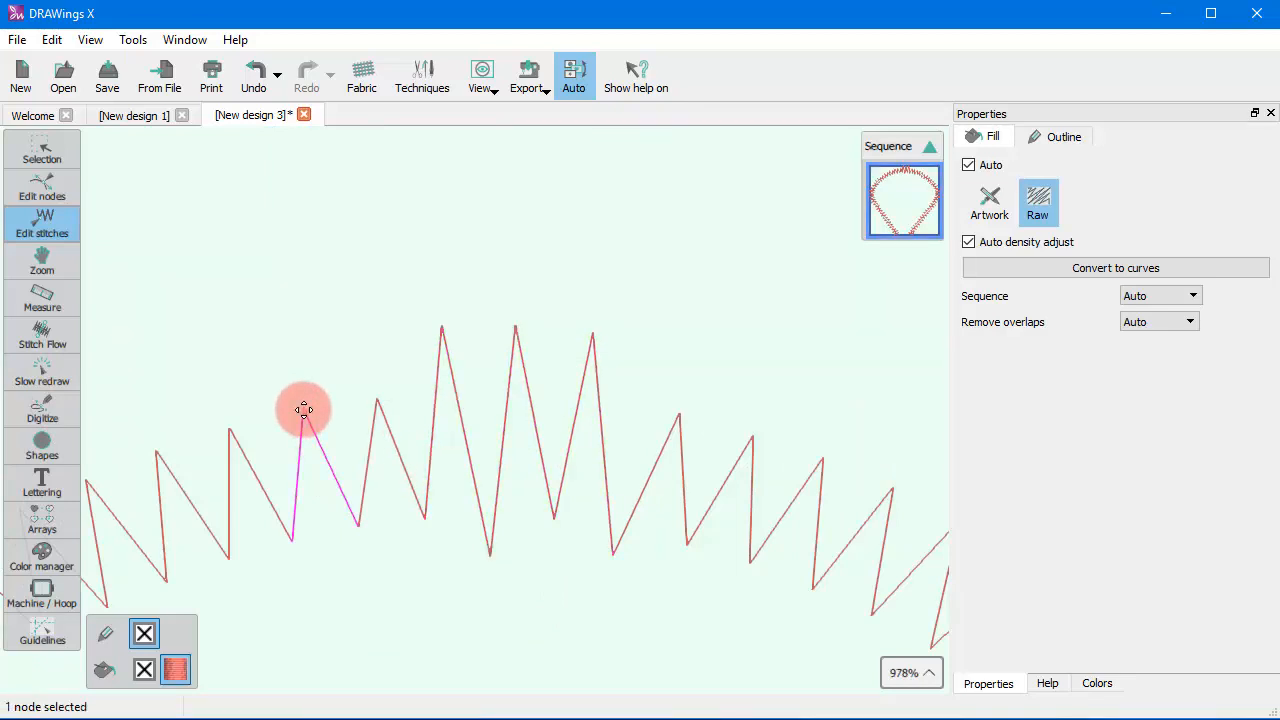
left_click_drag(304, 410, 283, 391)
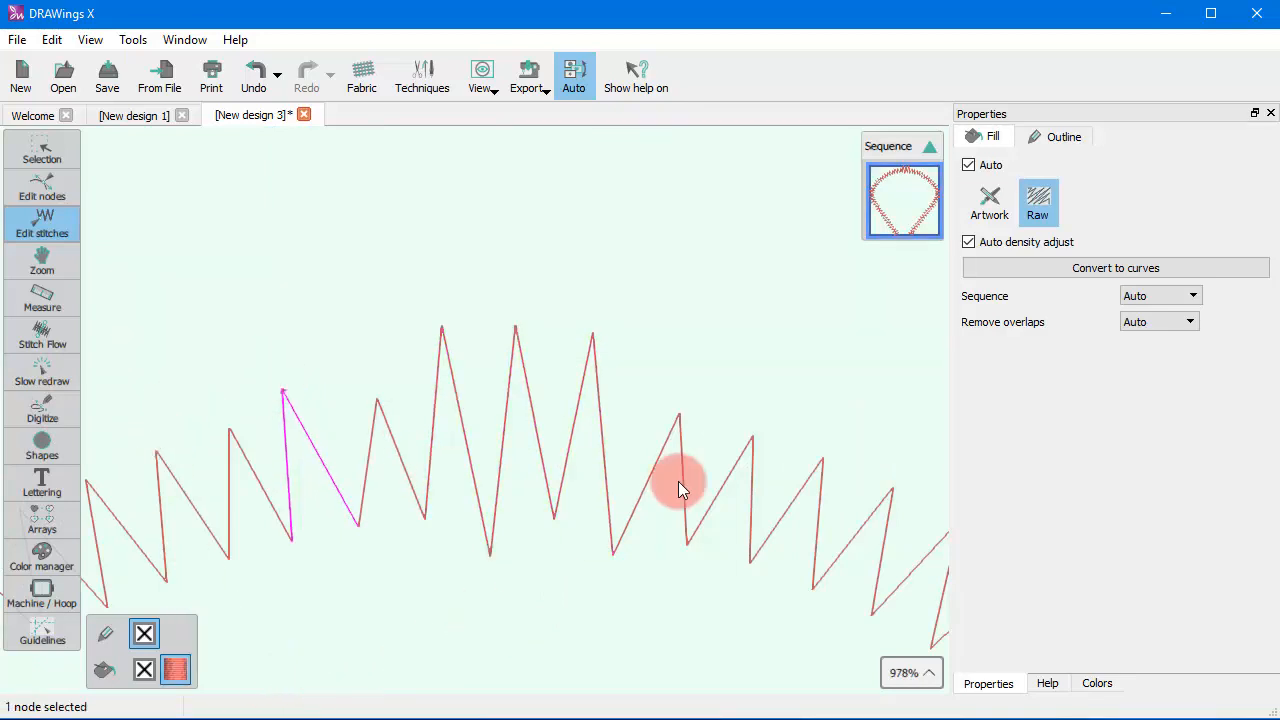
left_click(677, 420)
left_click_drag(677, 420, 696, 400)
left_click(432, 659)
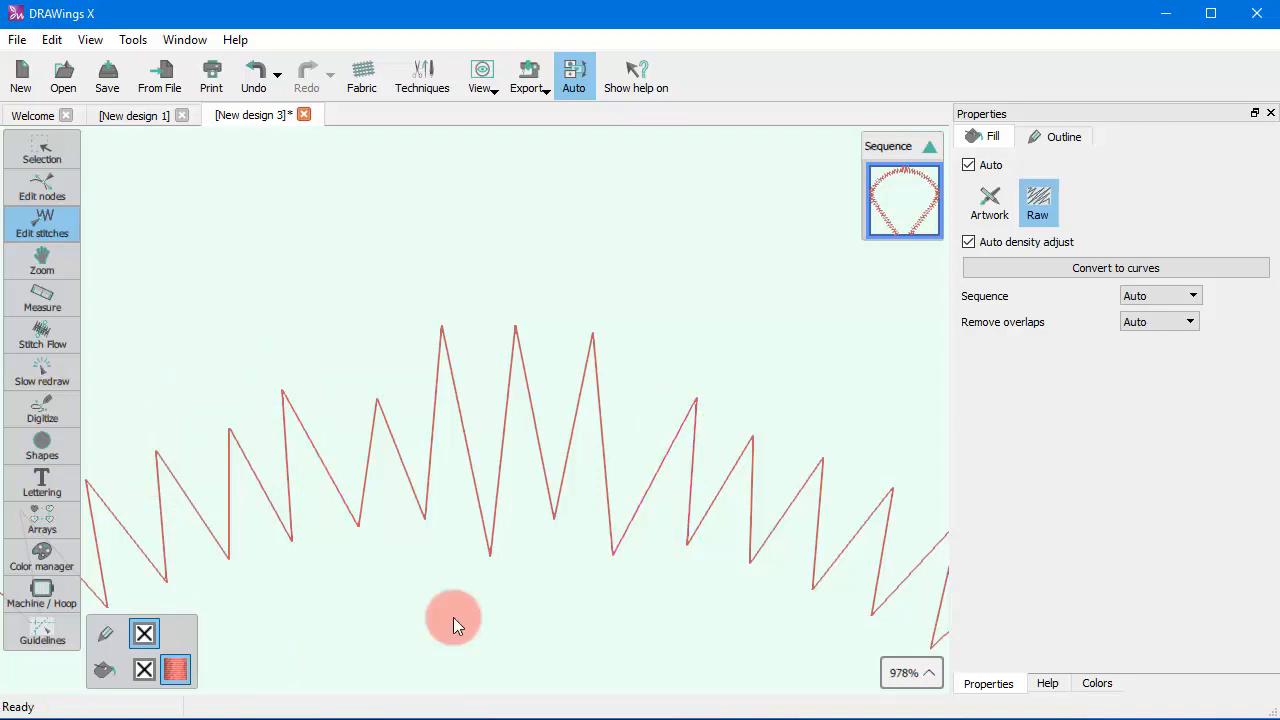
Switch to the tulip in New design 1, select the red petal for stitch editing and examine its stitches closely
left_click(142, 117)
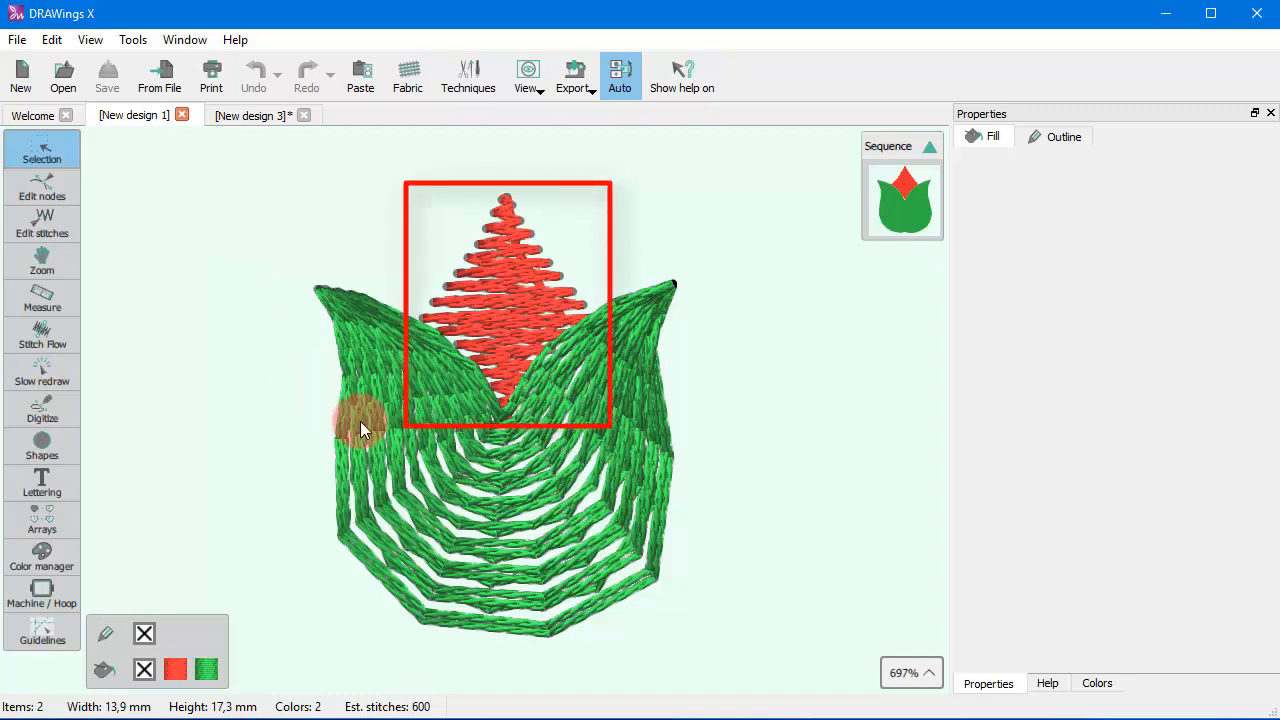
left_click(491, 305)
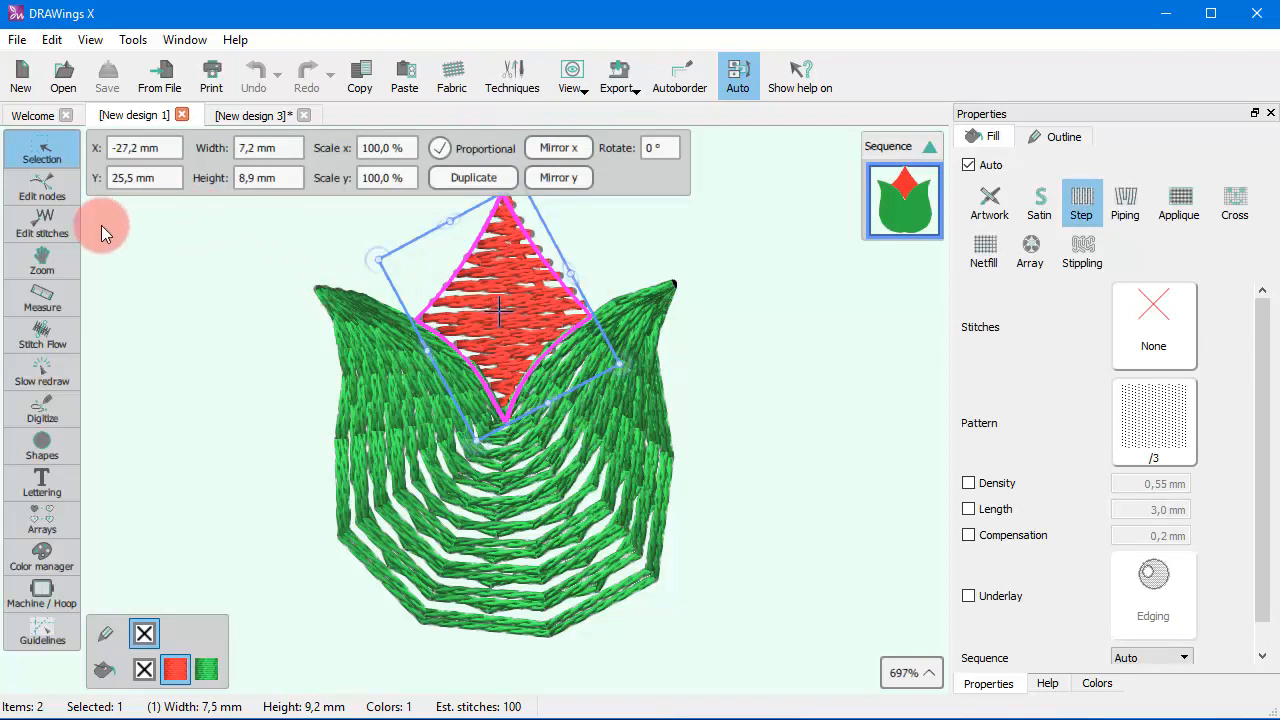
left_click(45, 226)
left_click(647, 208)
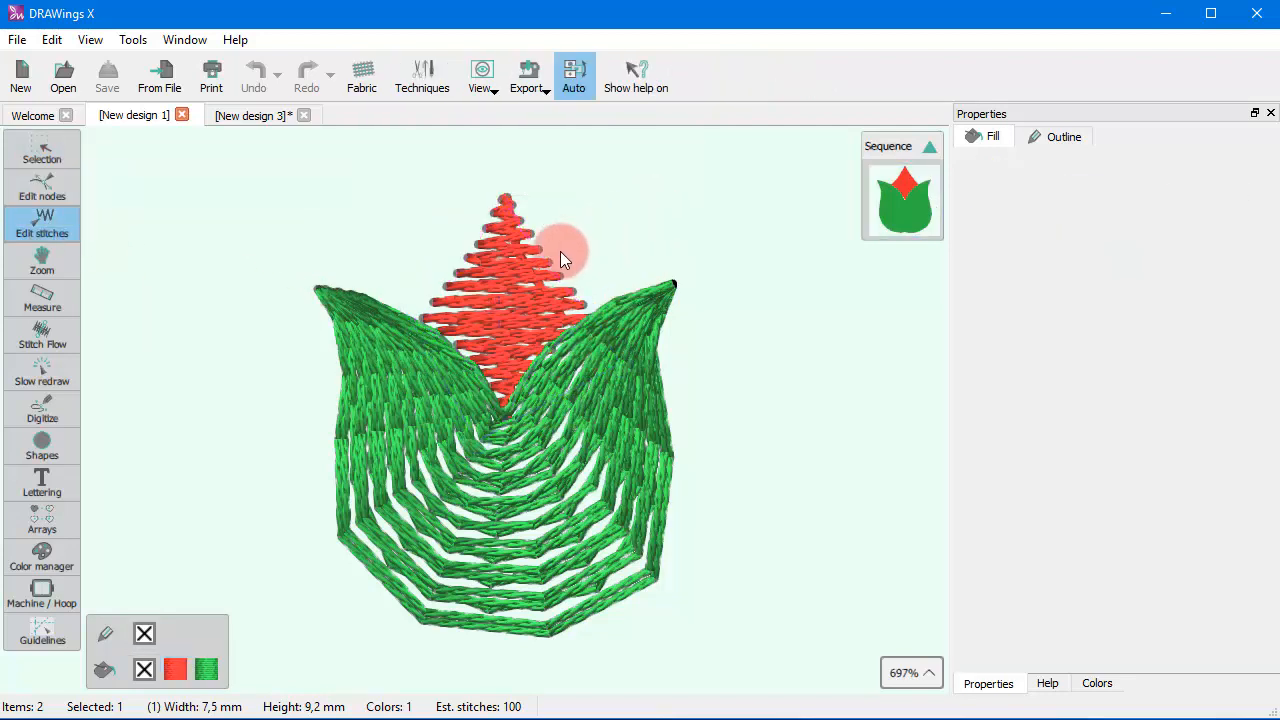
left_click(515, 264)
scroll(511, 267, "up", 8)
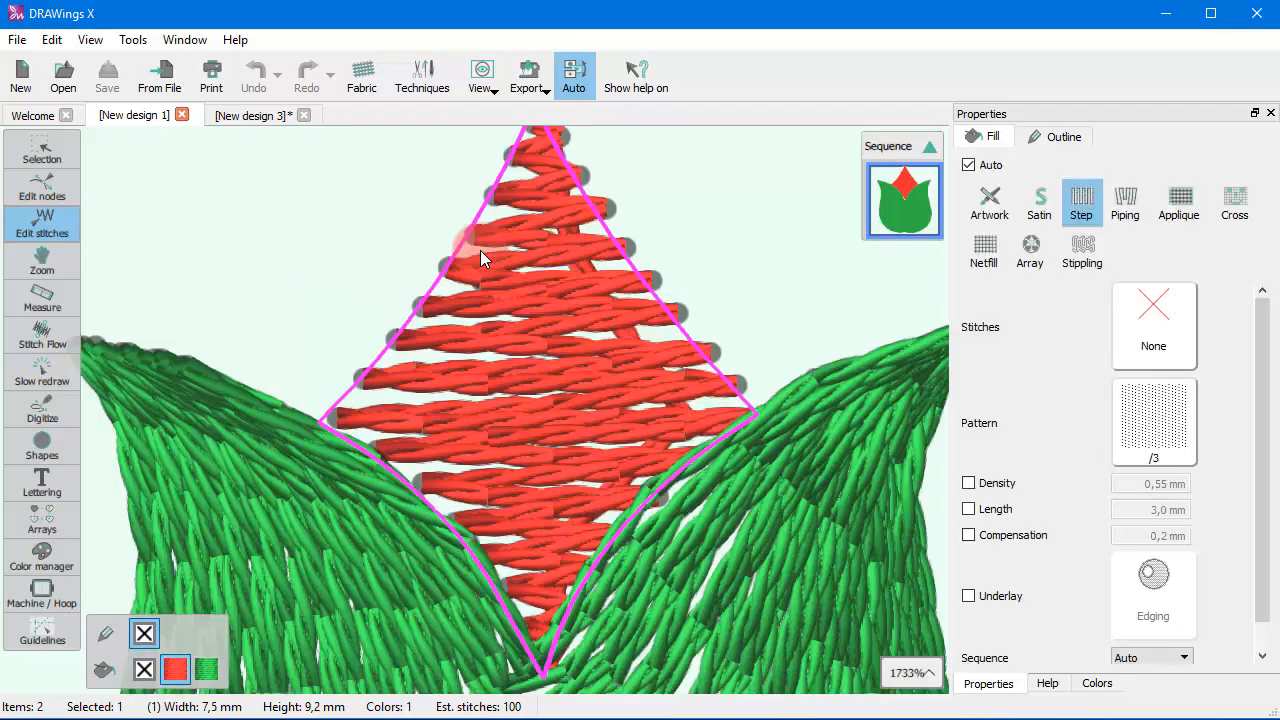
scroll(557, 367, "up", 3)
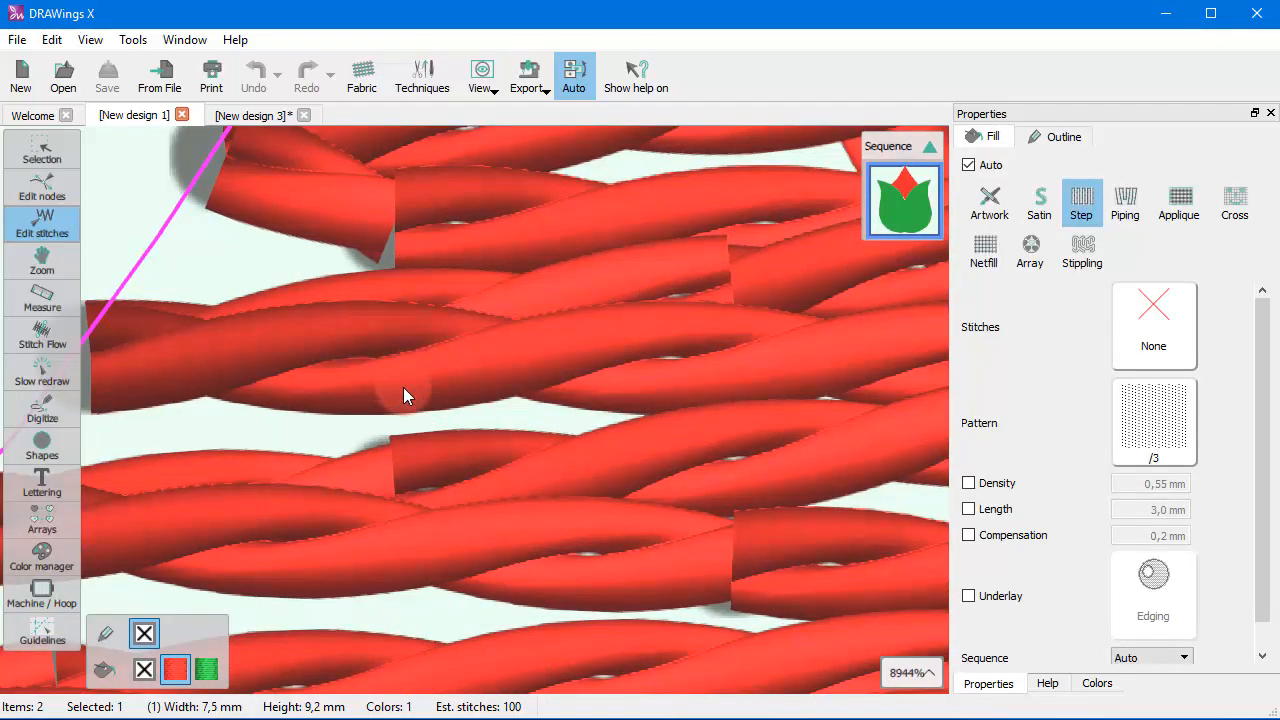
scroll(403, 387, "down", 4)
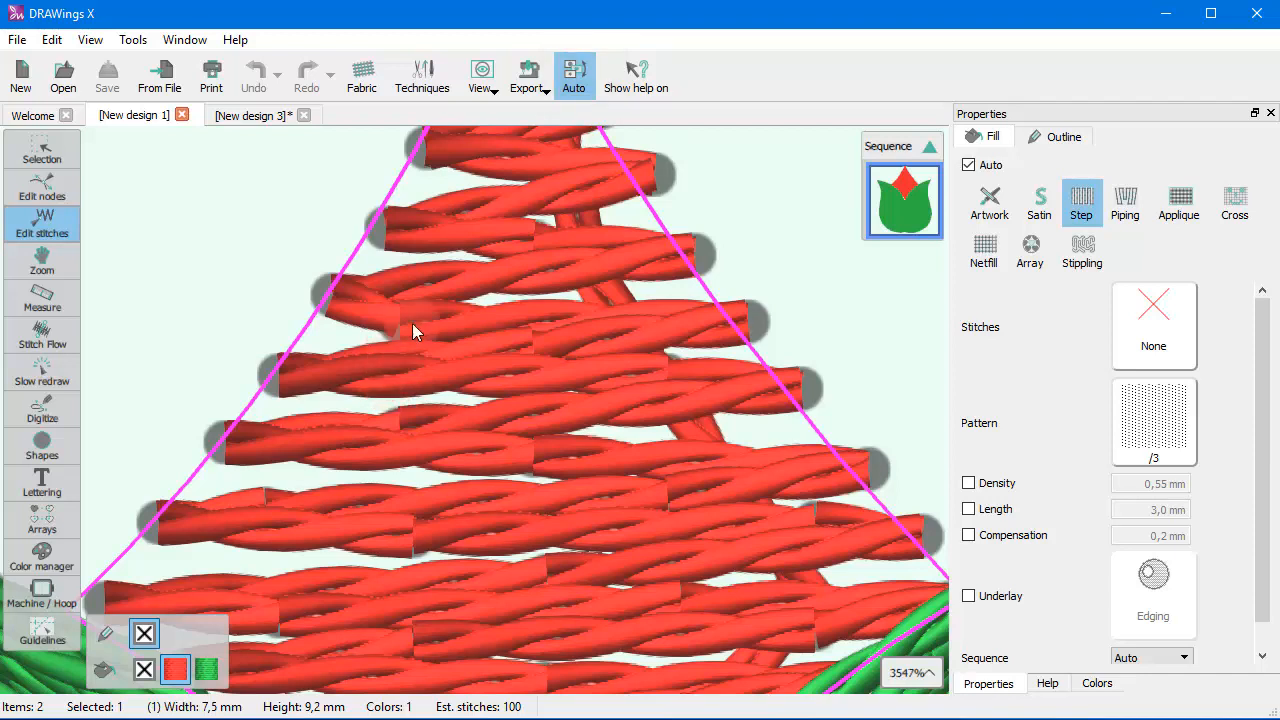
Change the tulip design's sequencing from Auto to Manual and bring up the red petal's stitch points for editing
left_click(573, 75)
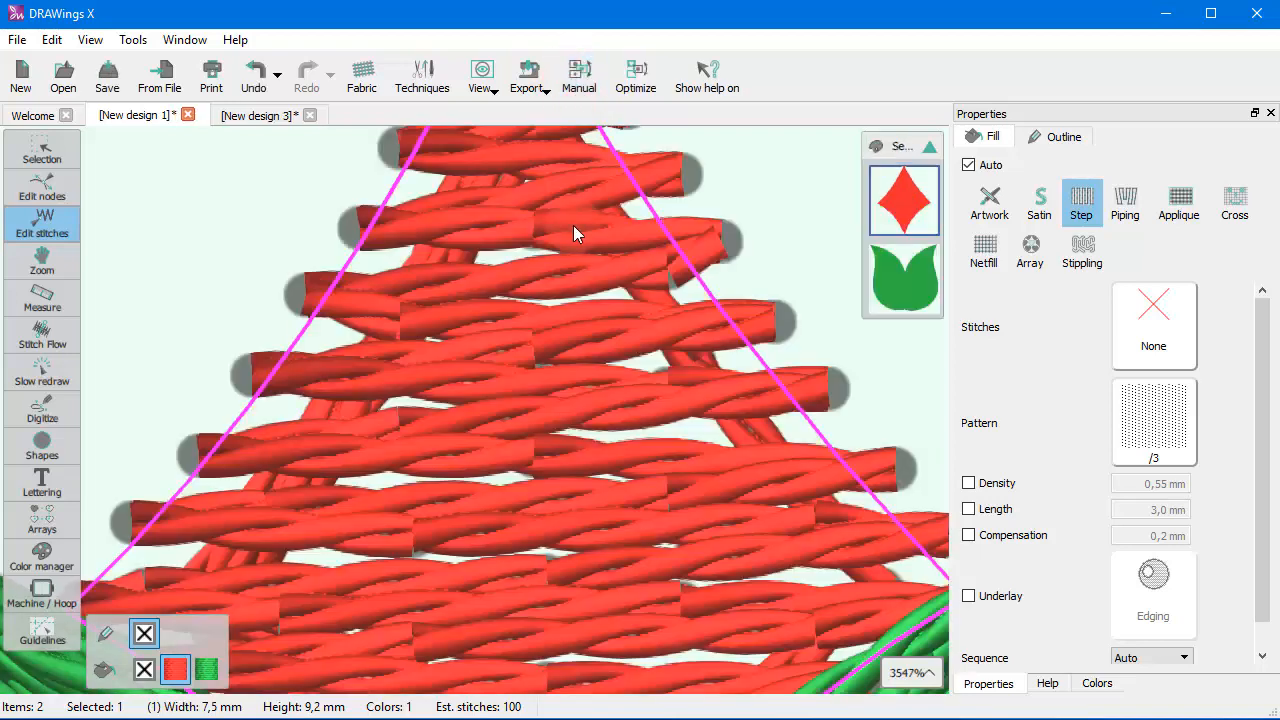
scroll(493, 371, "down", 4)
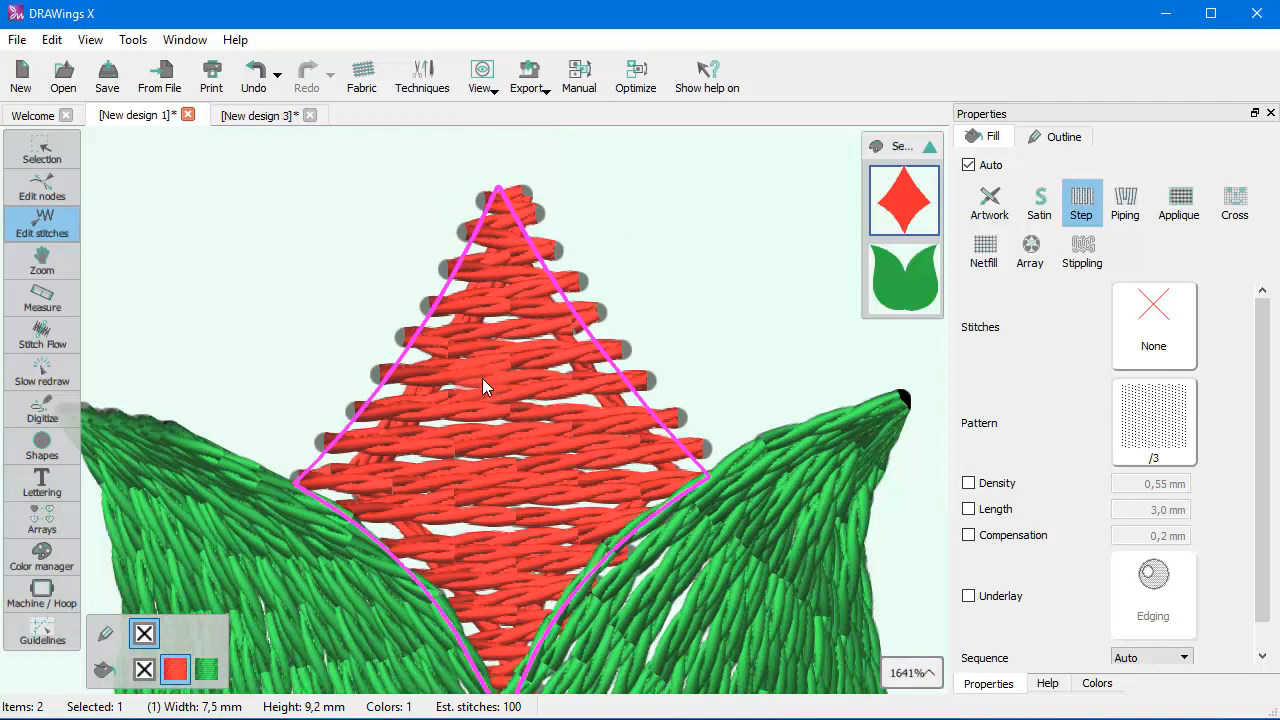
left_click(67, 149)
left_click(53, 234)
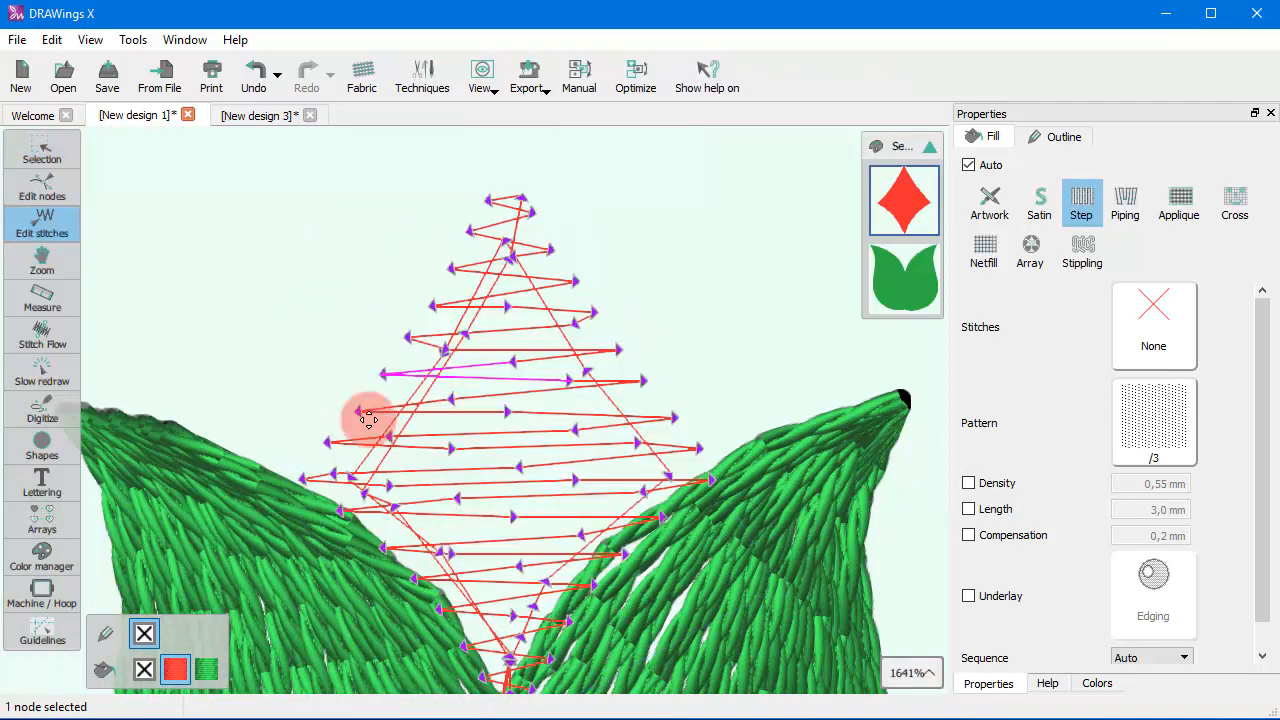
Move several stitch points on the red petal's right edge outward and select the points at its tip
left_click(660, 274)
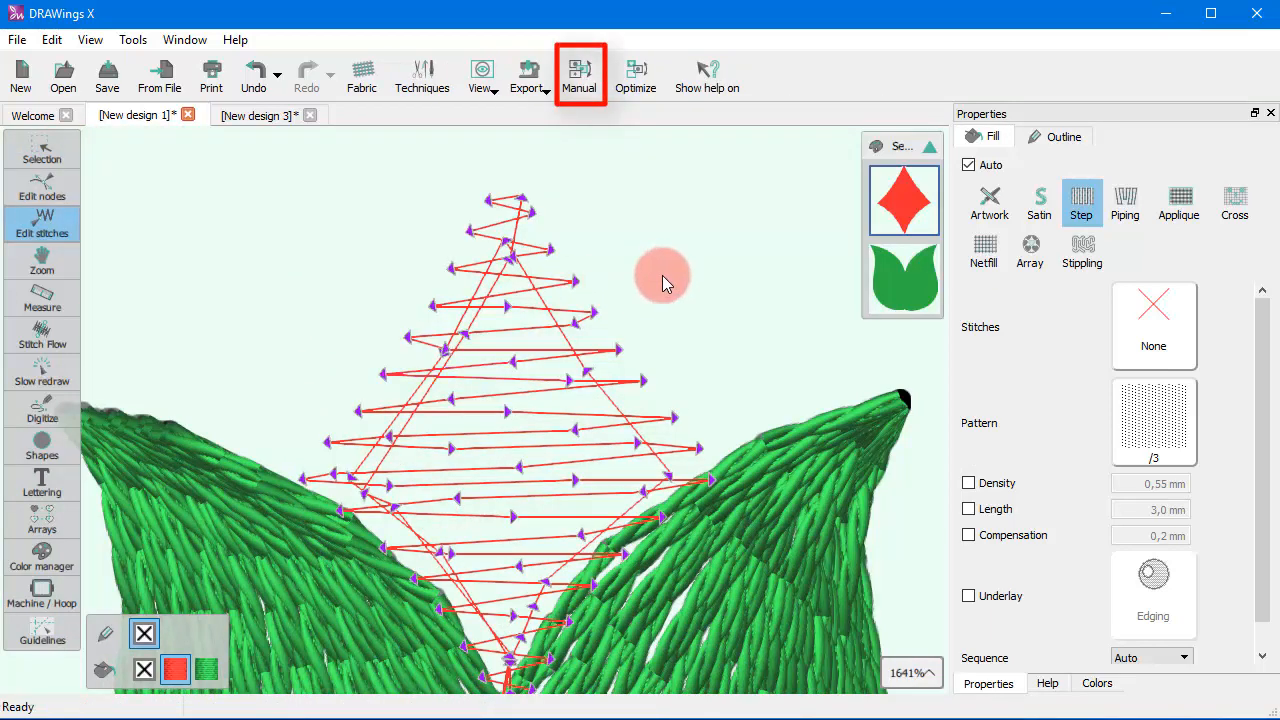
left_click(575, 279)
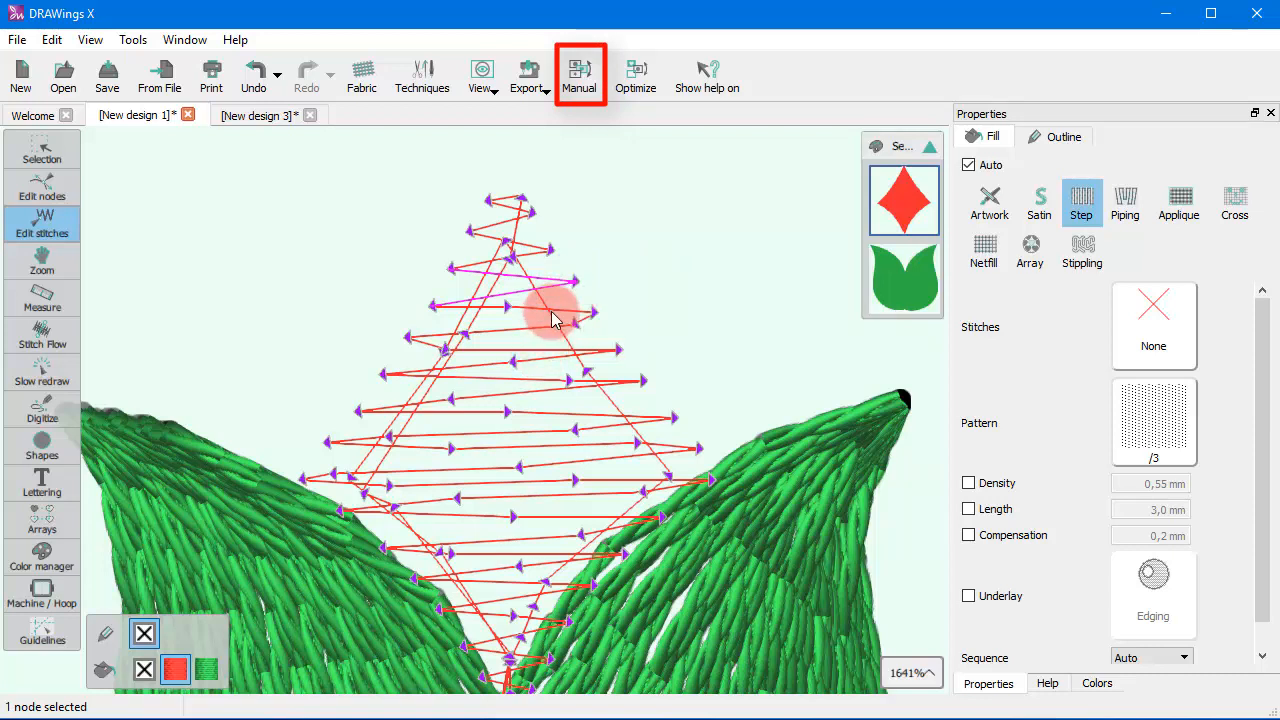
left_click_drag(595, 314, 597, 281)
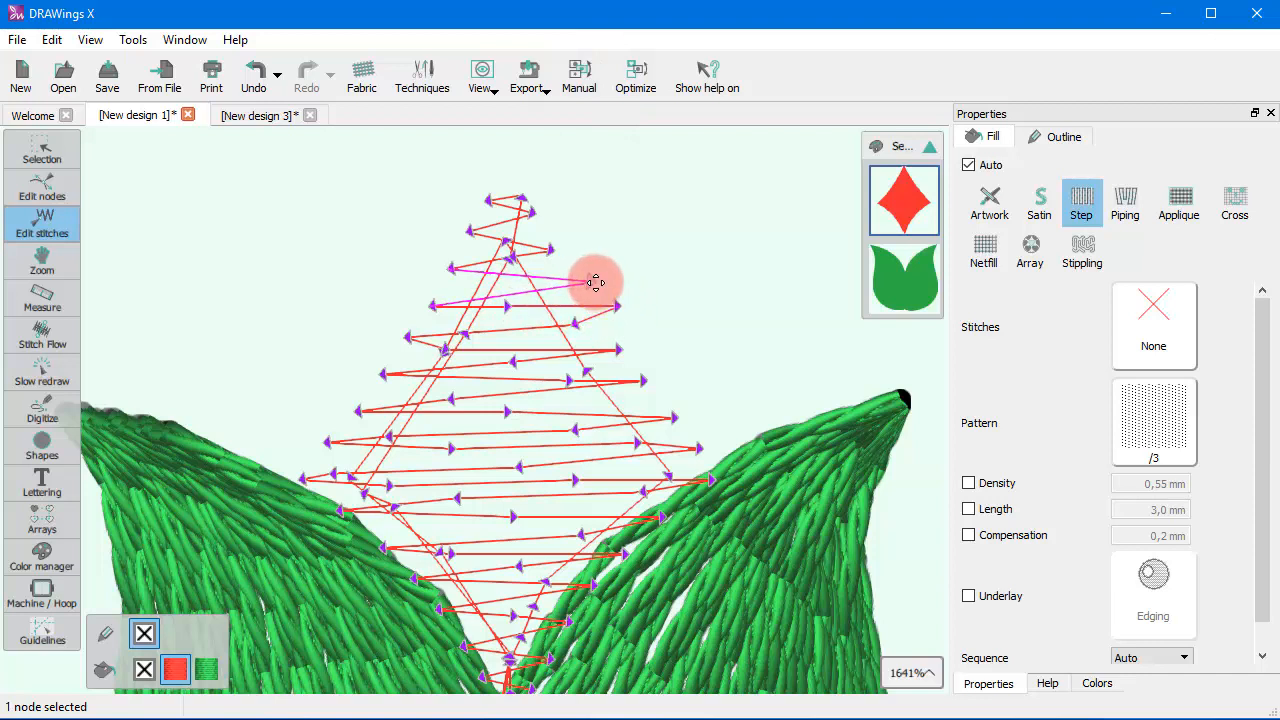
left_click_drag(614, 353, 660, 337)
left_click_drag(456, 144, 517, 220)
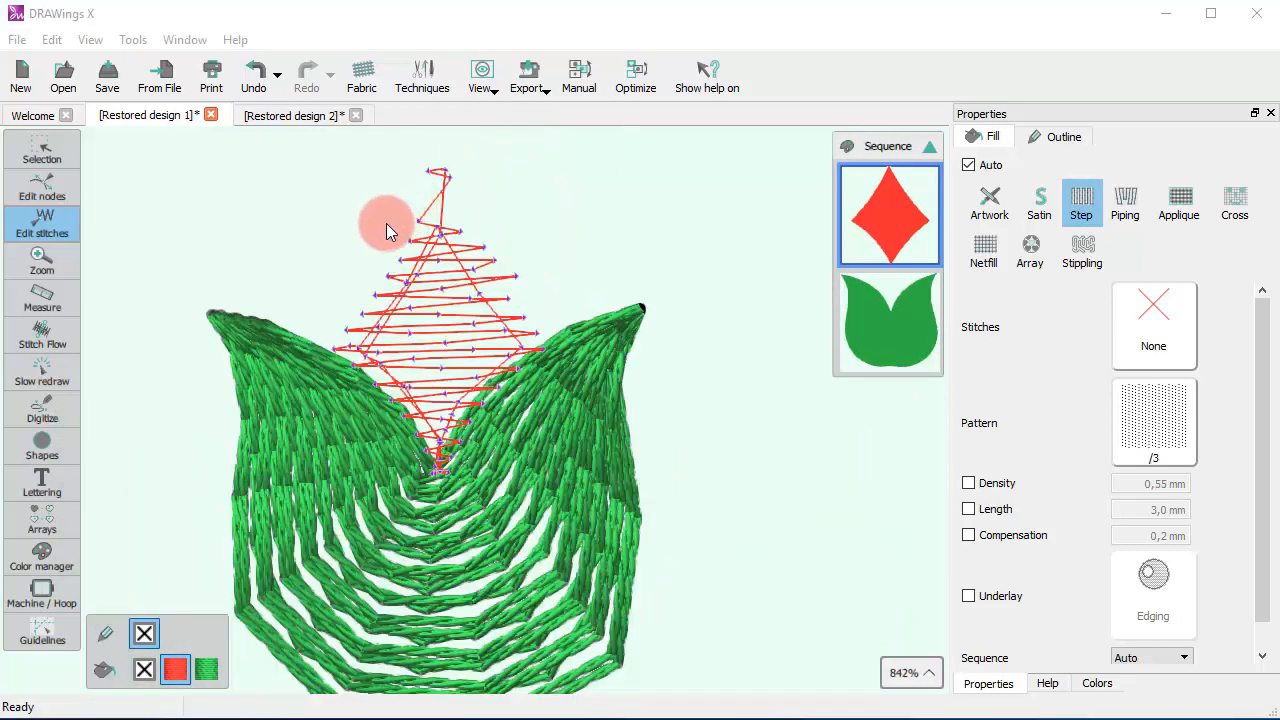
Pick a stitch point near the red petal's tip, select all of the petal's stitch points, and clear the selection
left_click(418, 216)
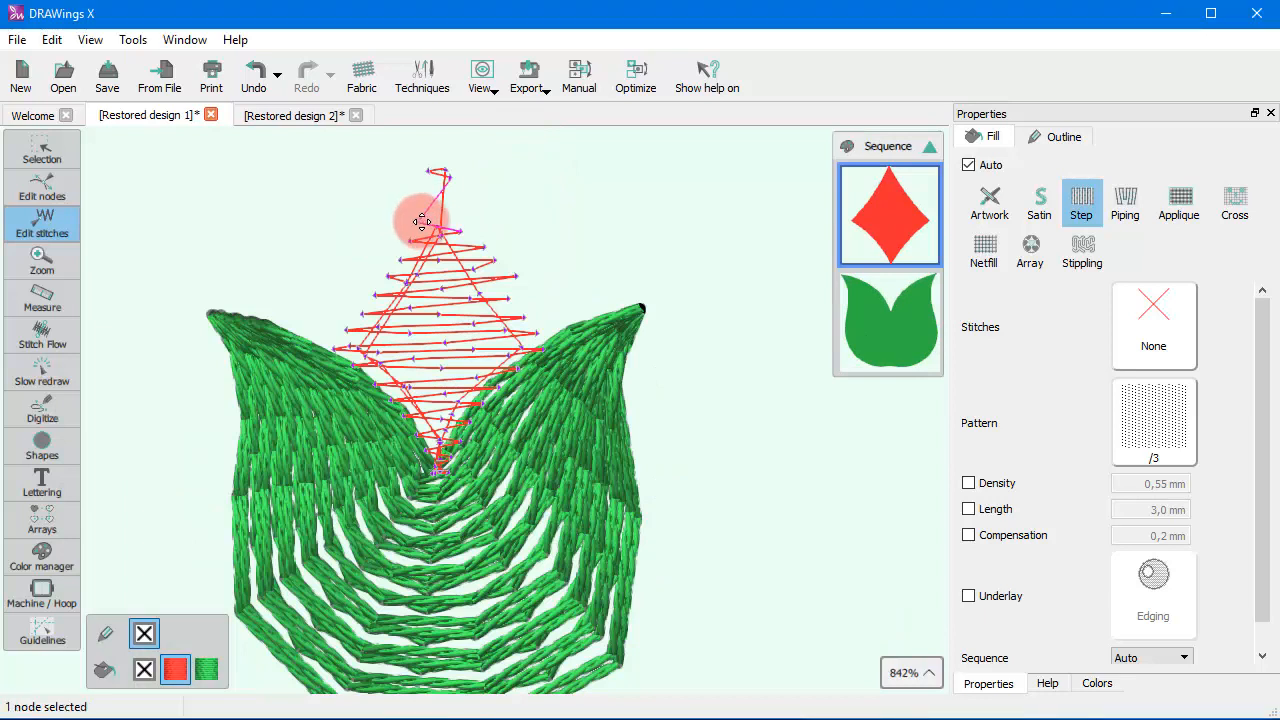
left_click_drag(418, 216, 396, 238)
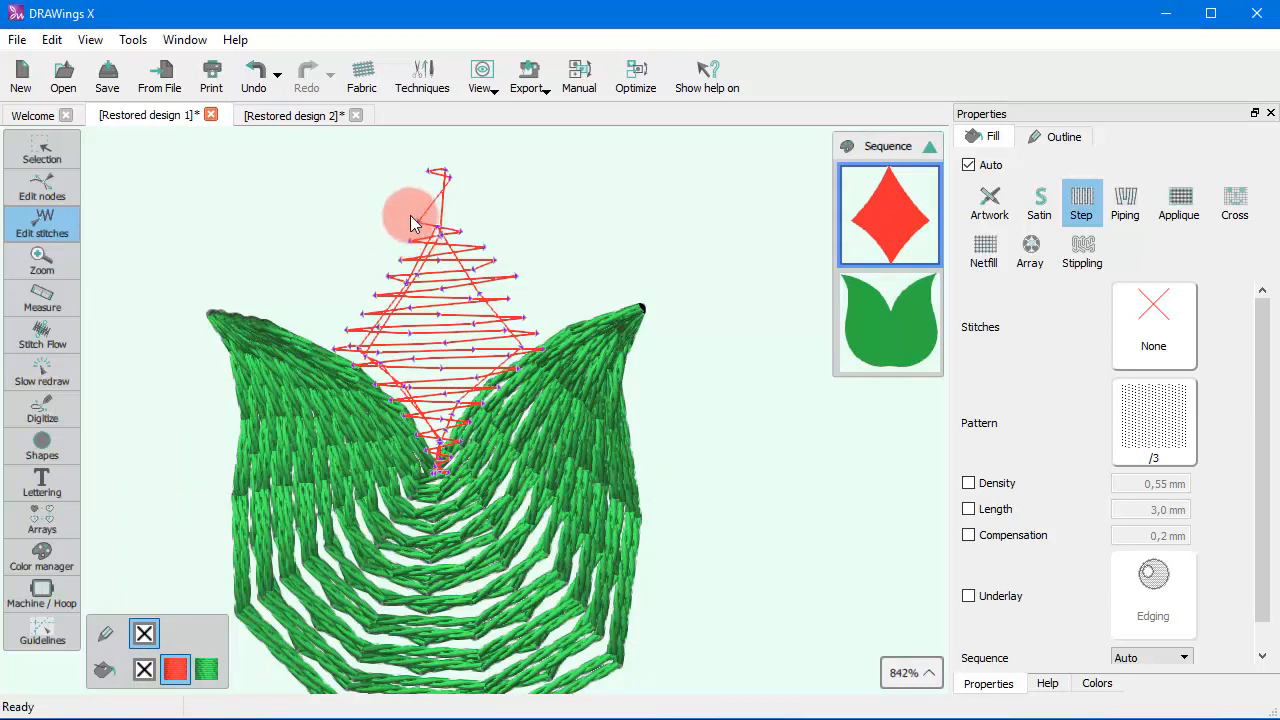
left_click(418, 220)
right_click(418, 220)
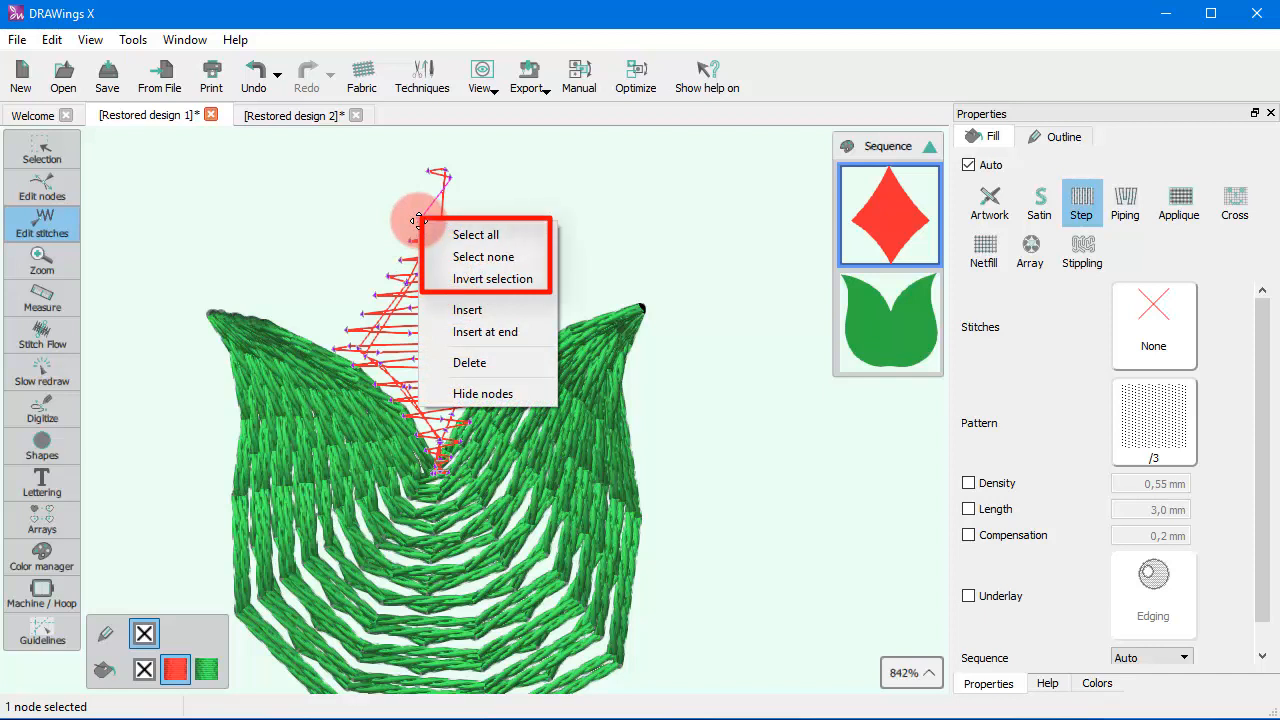
left_click(510, 232)
left_click(641, 272)
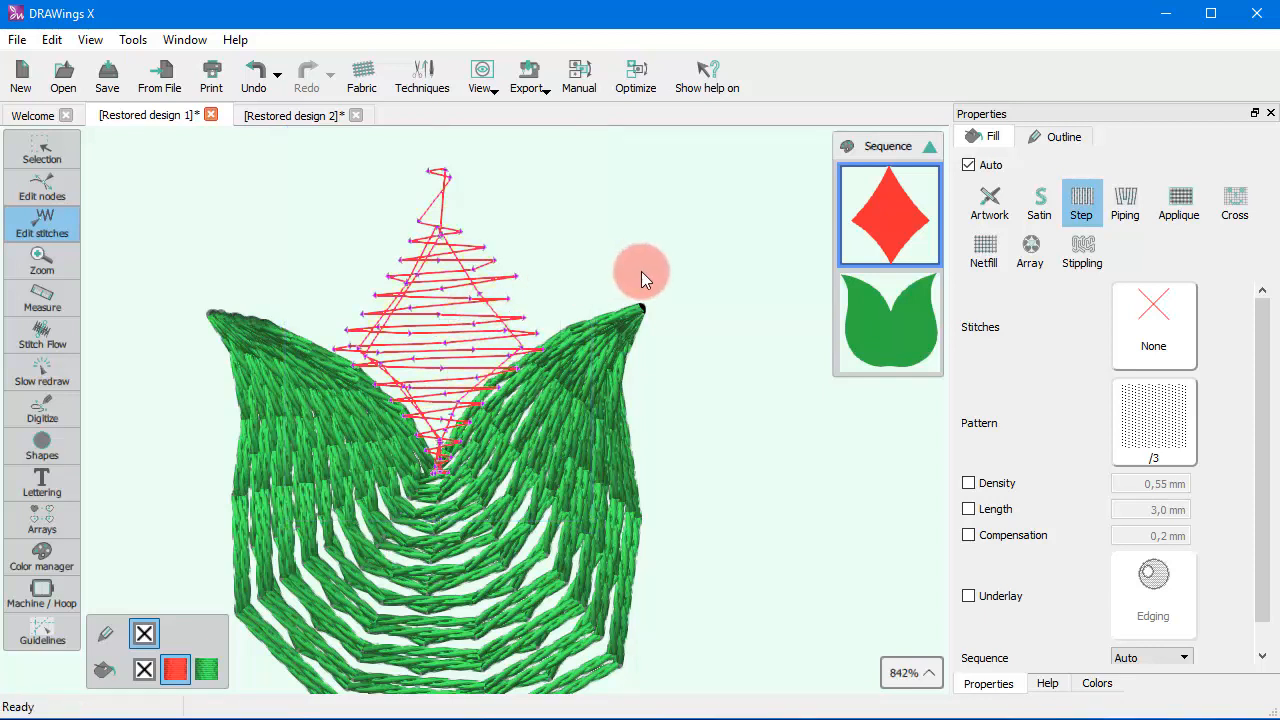
Select the group of stitch points in the red petal's upper part and deselect them with Select none
left_click(417, 275)
left_click_drag(333, 225, 512, 284)
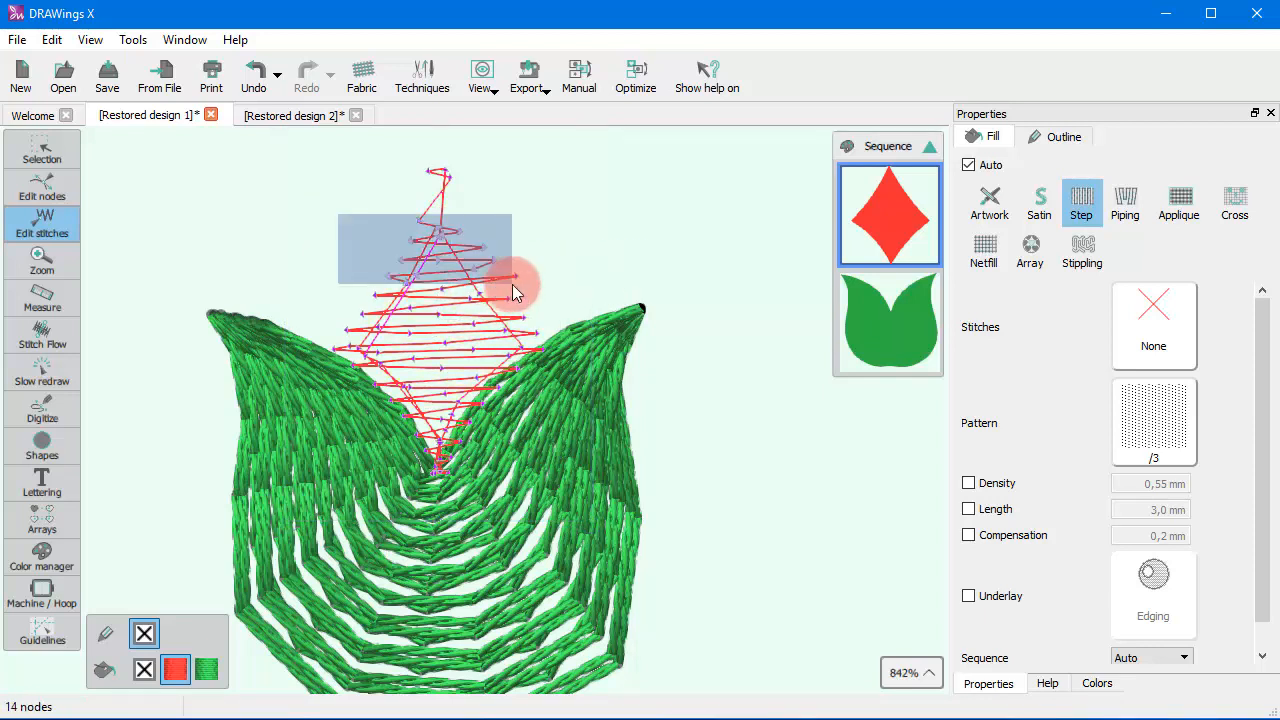
right_click(452, 270)
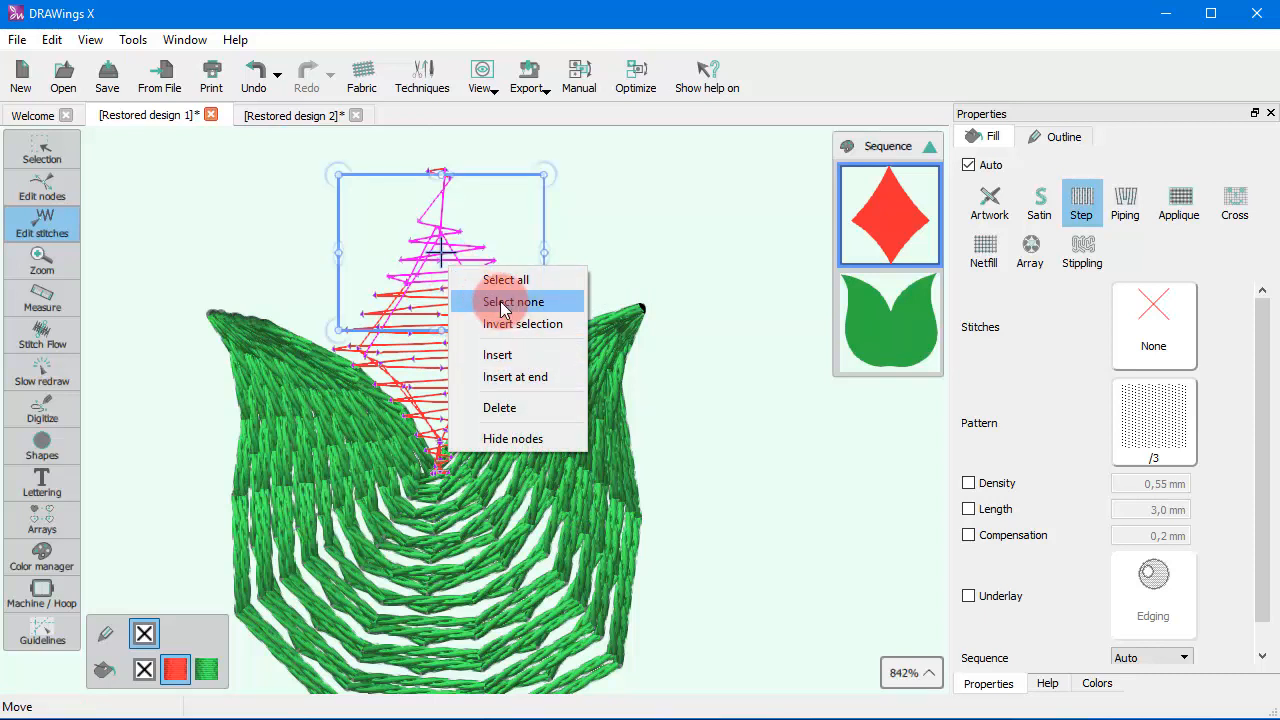
left_click(490, 301)
Select the stitch points in the red petal's upper part and invert the selection
left_click_drag(543, 234, 370, 286)
right_click(440, 278)
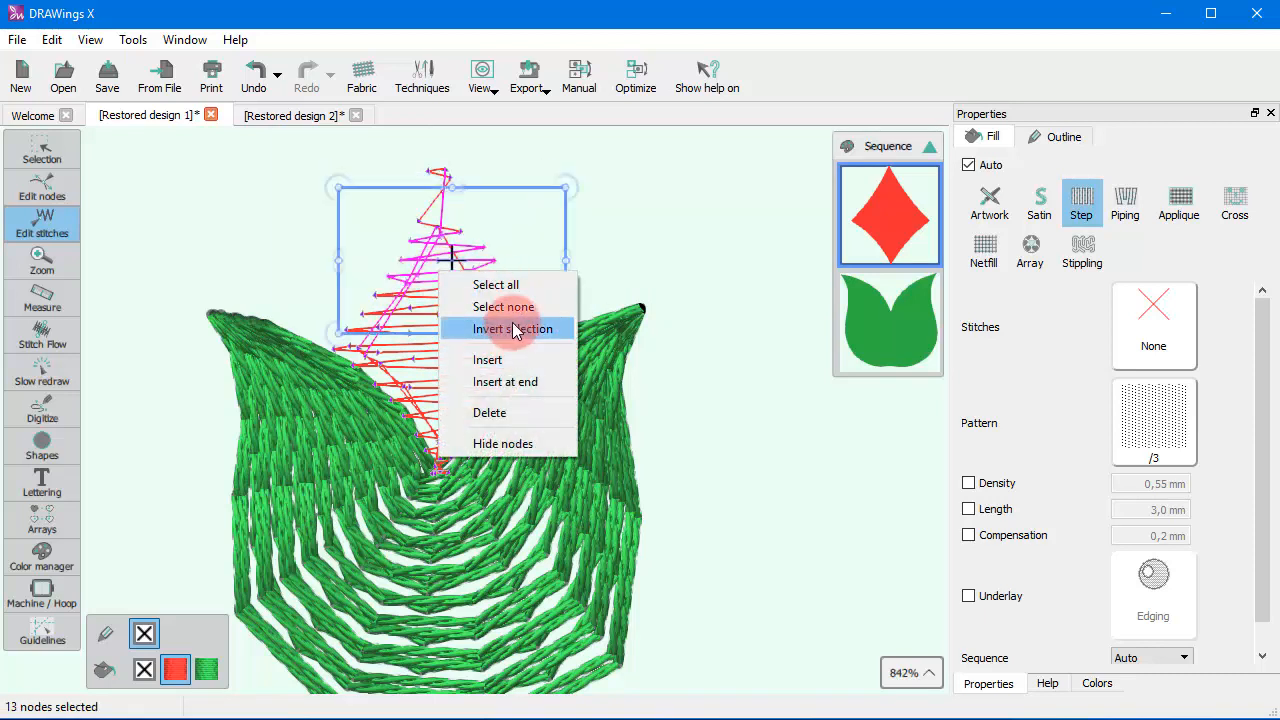
left_click(486, 329)
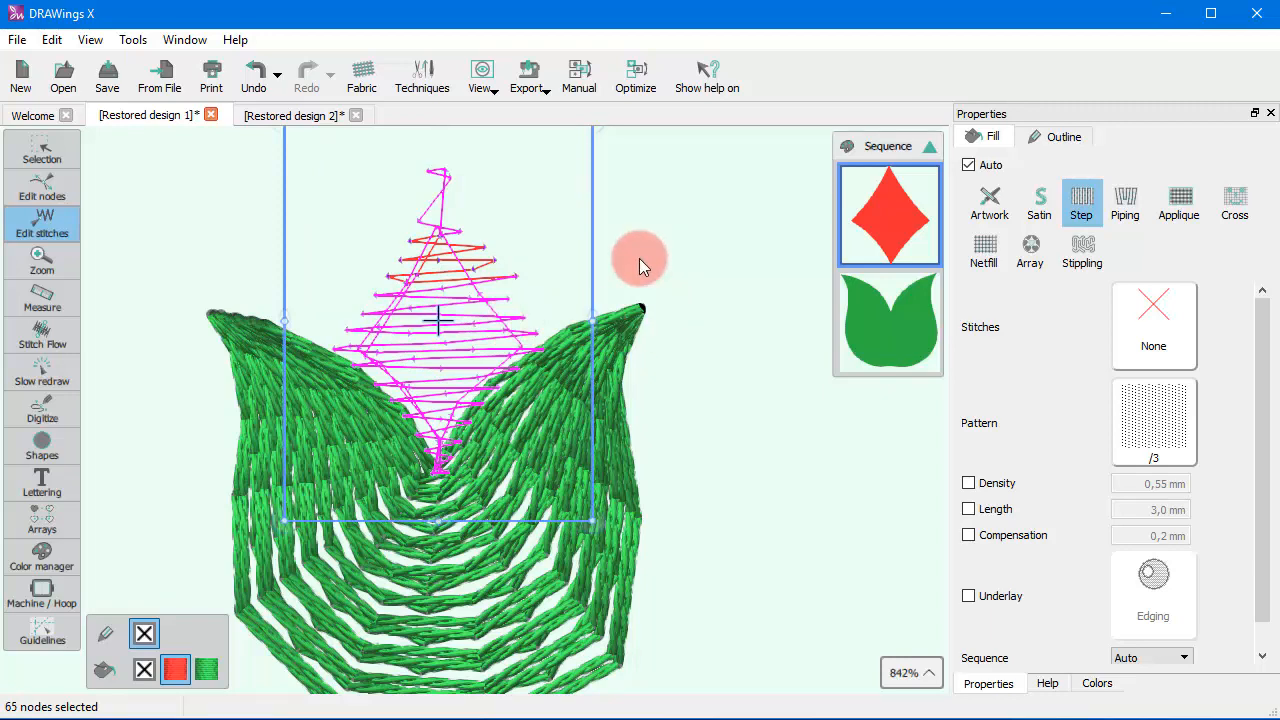
scroll(472, 289, "up", 3)
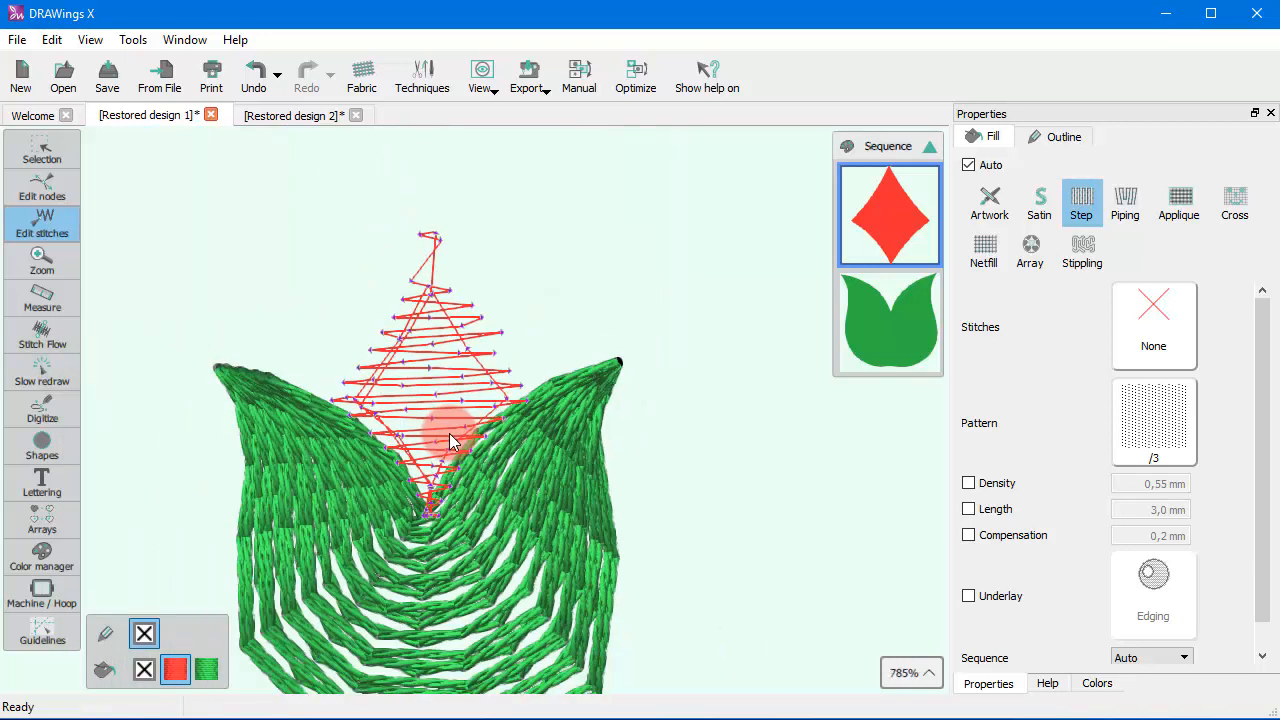
Pick the stitch point at the red petal's tip and insert a zigzag of new stitch points beside it
scroll(400, 280, "up", 2)
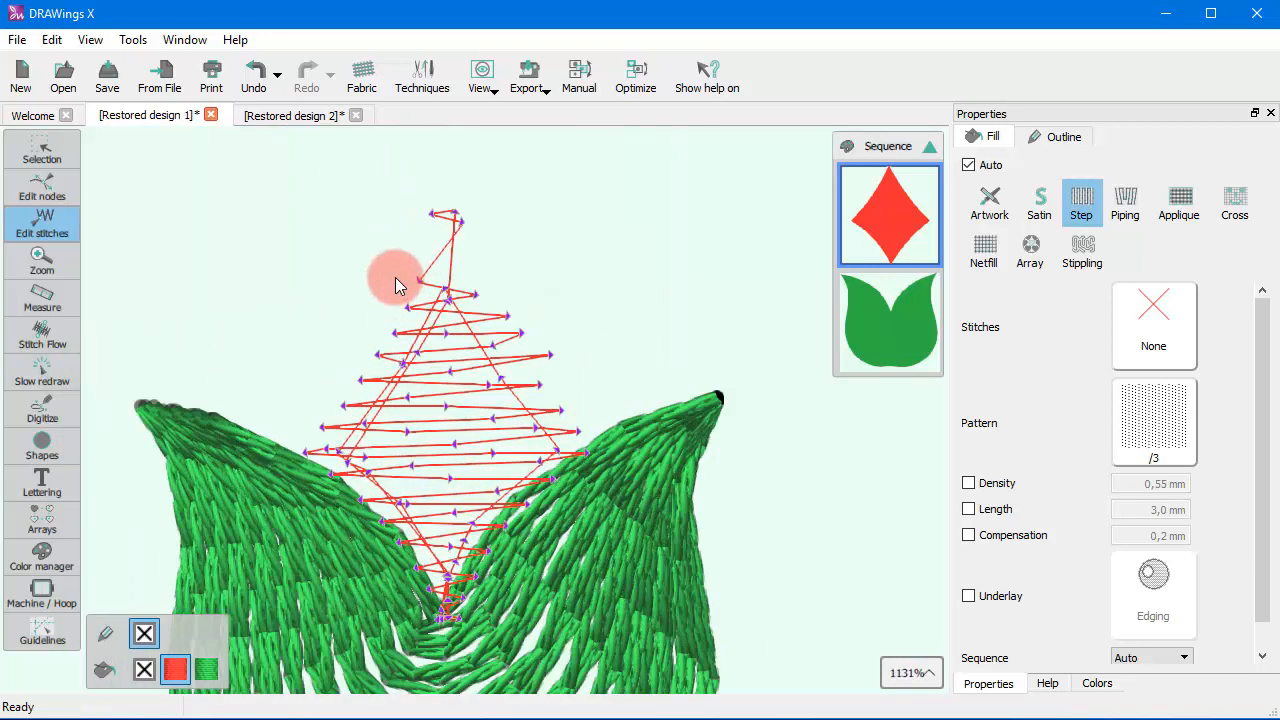
right_click(472, 211)
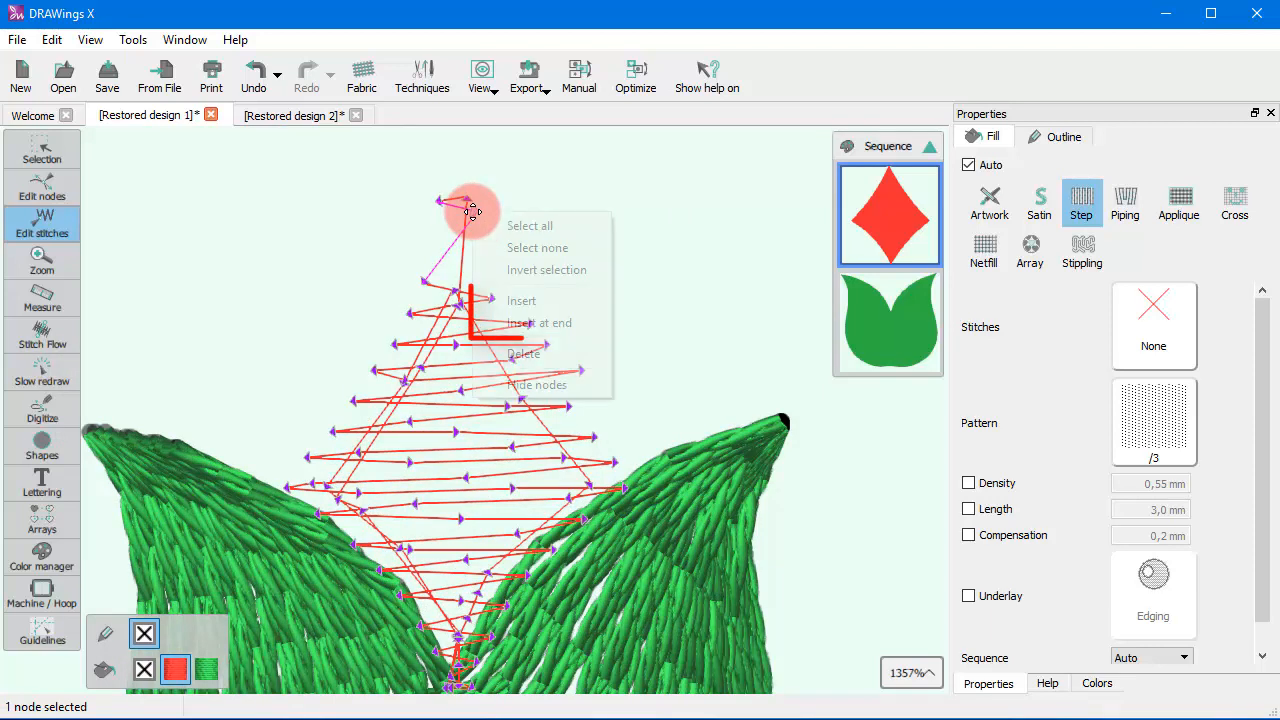
left_click(537, 302)
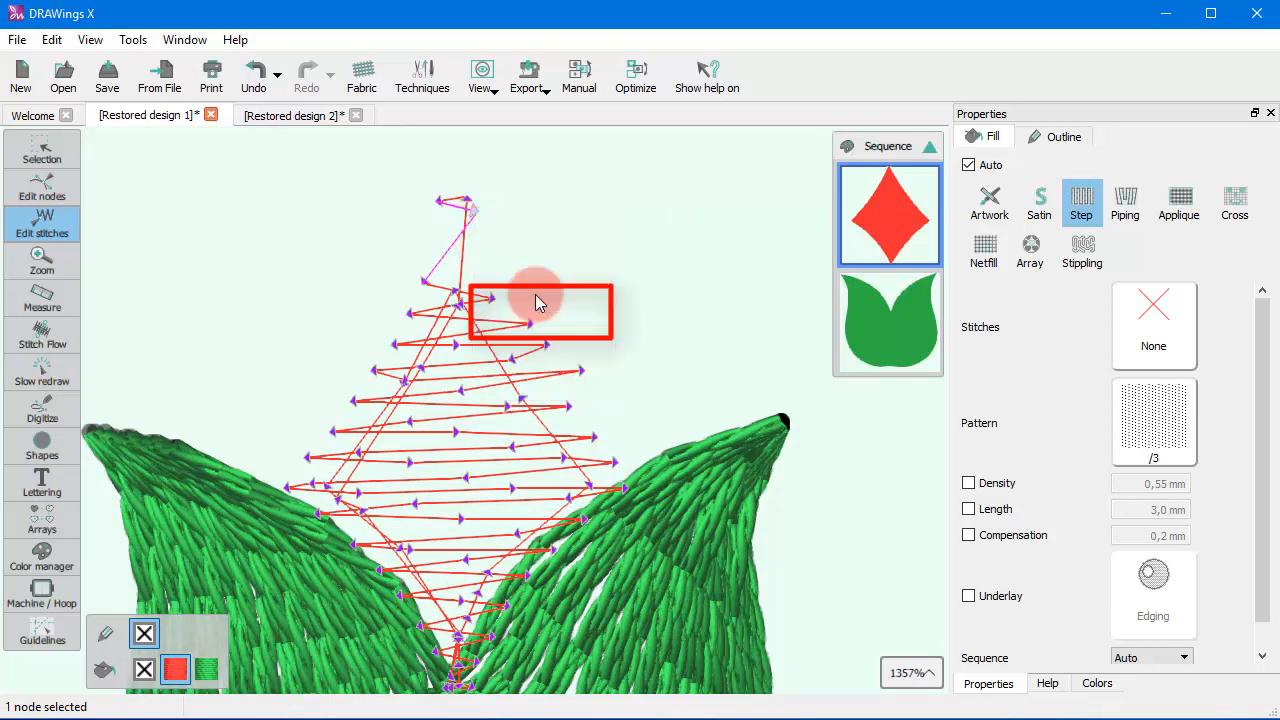
left_click_drag(449, 237, 497, 223)
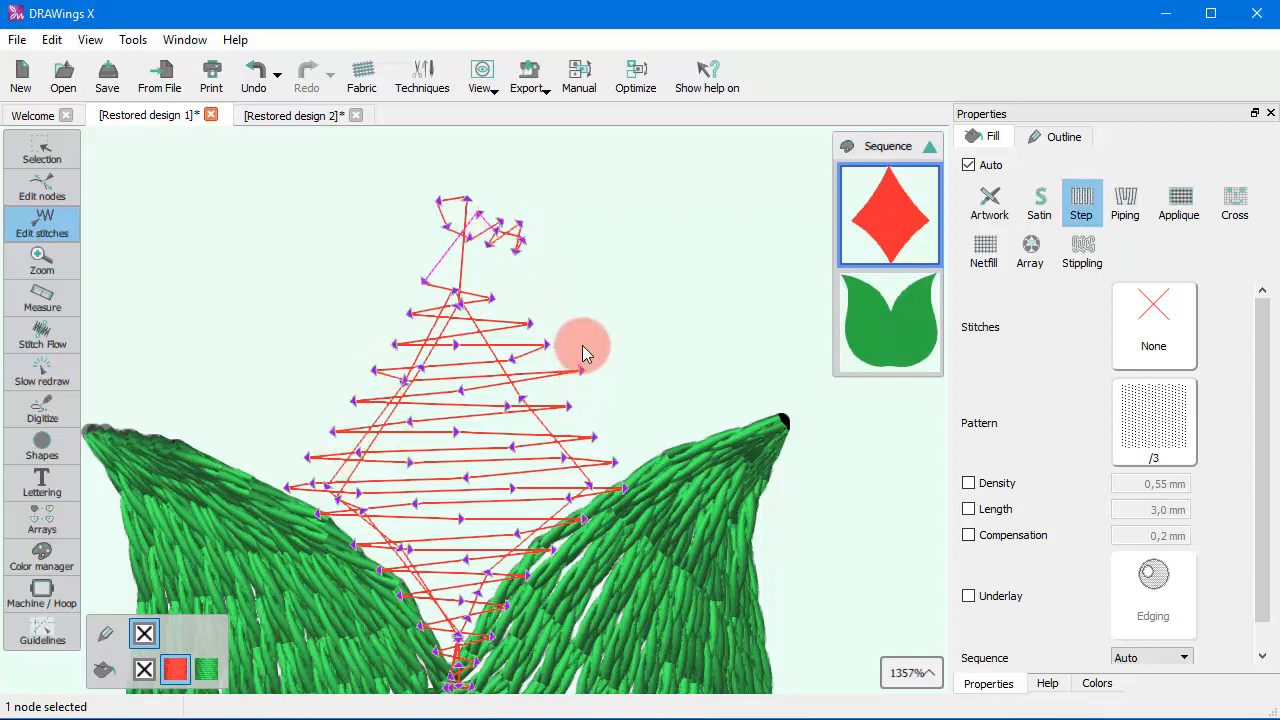
Add several stitch points with Insert at end, zigzagging downward below the red petal's base
right_click(514, 252)
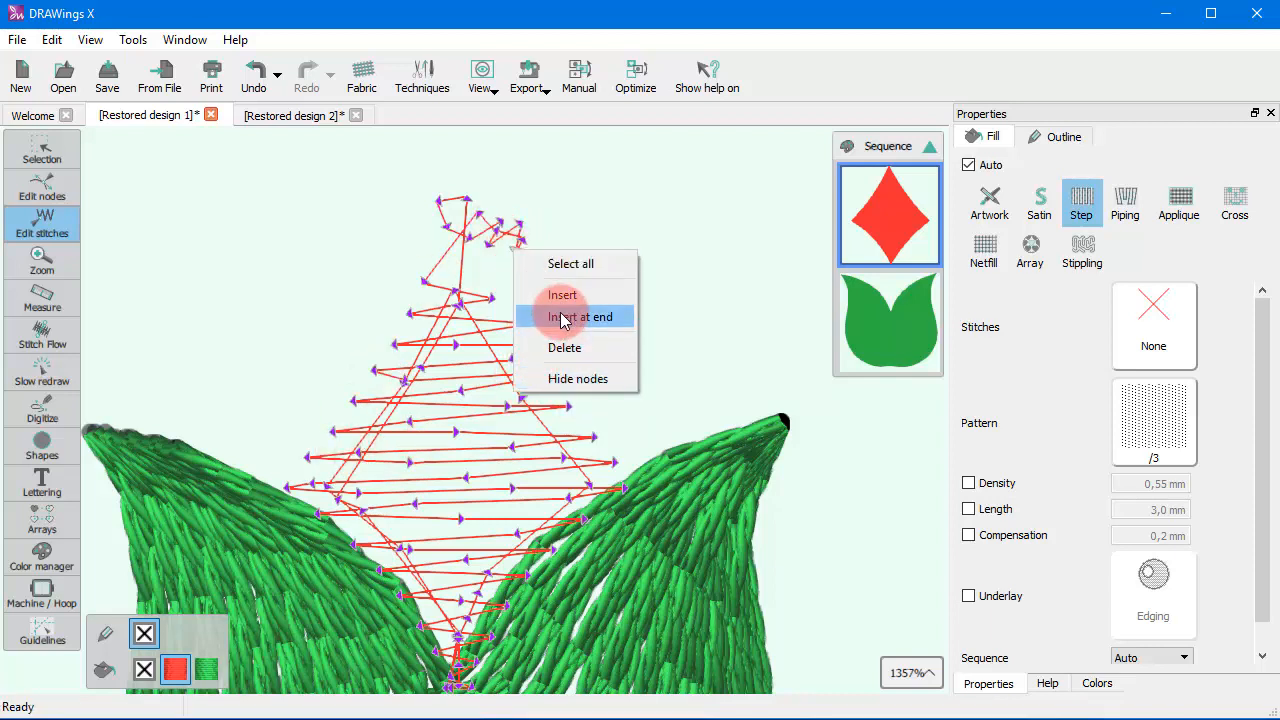
left_click(563, 320)
scroll(311, 406, "down", 5)
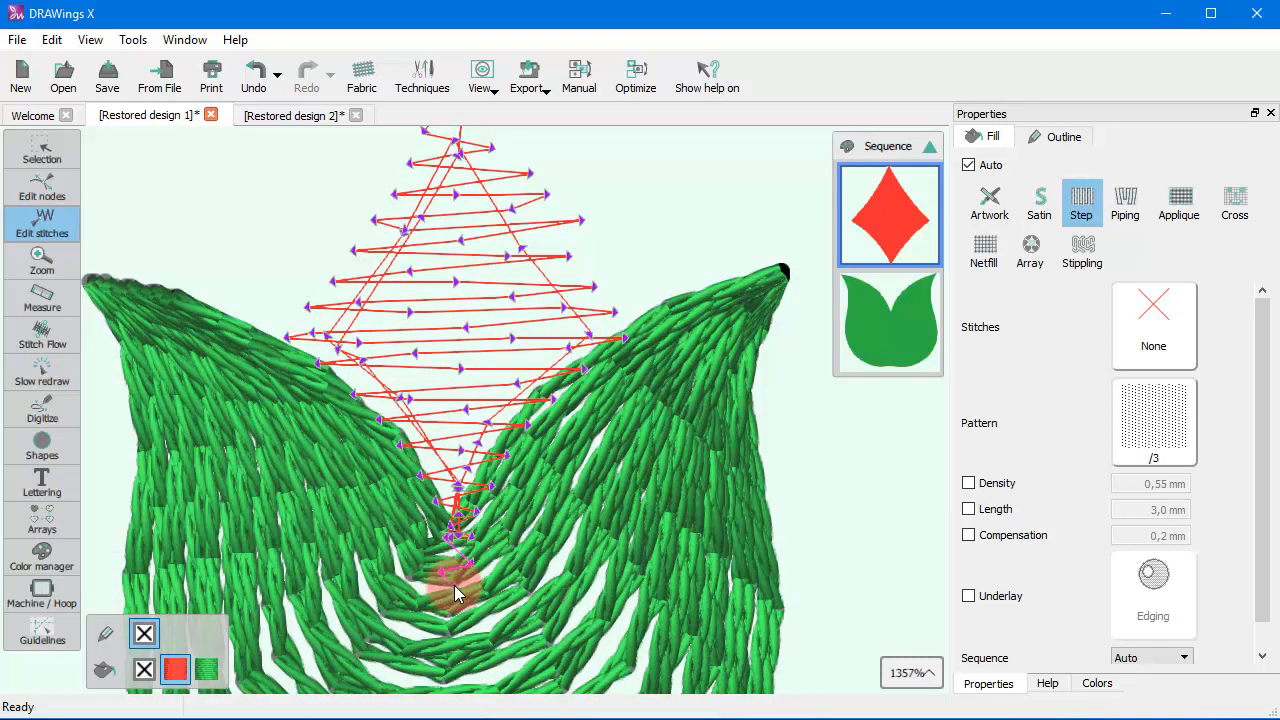
left_click(470, 585)
left_click(443, 607)
left_click(456, 626)
scroll(494, 631, "up", 3)
scroll(463, 557, "down", 3)
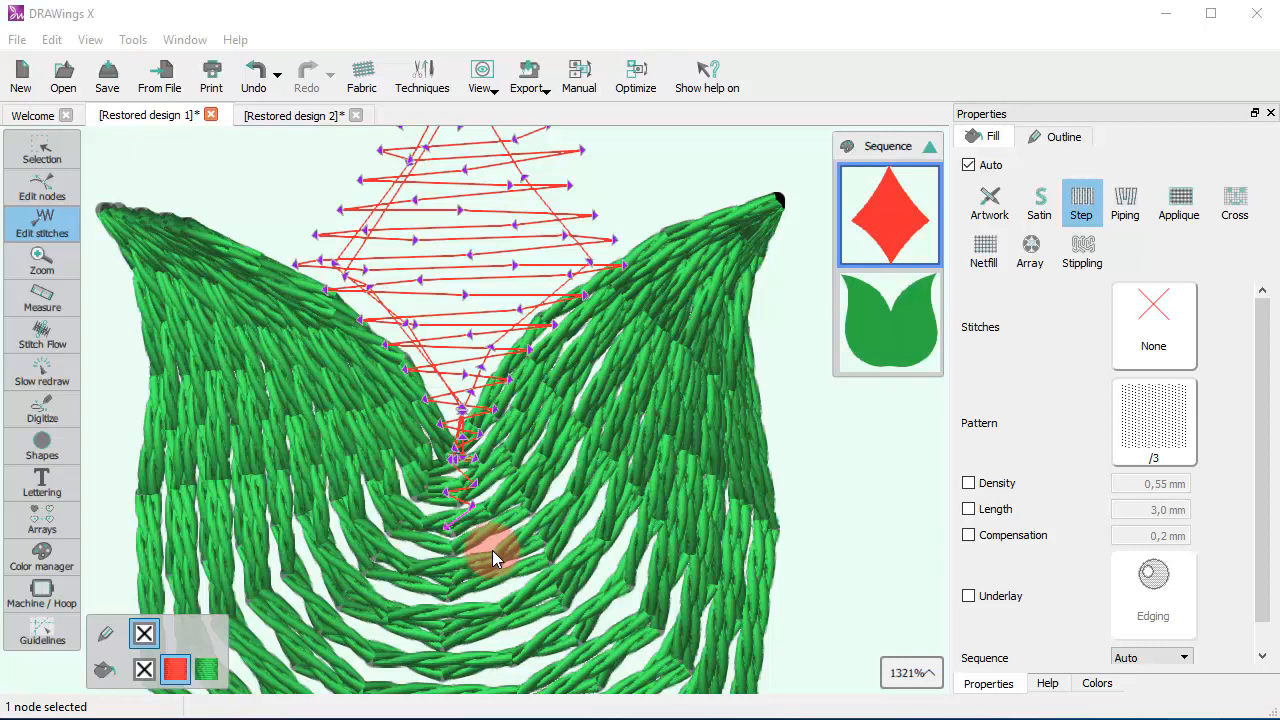
Select the stitch points around the red petal's base, including the added ones, and delete them
left_click_drag(492, 550, 397, 449)
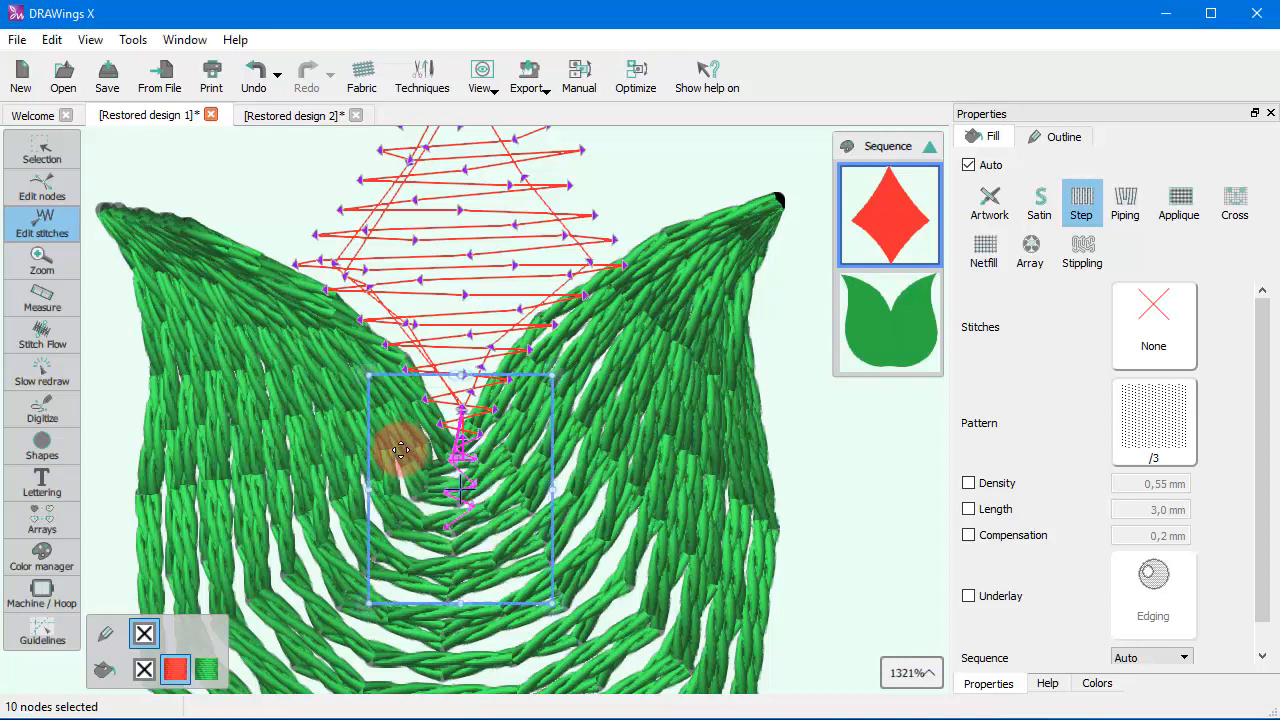
right_click(474, 484)
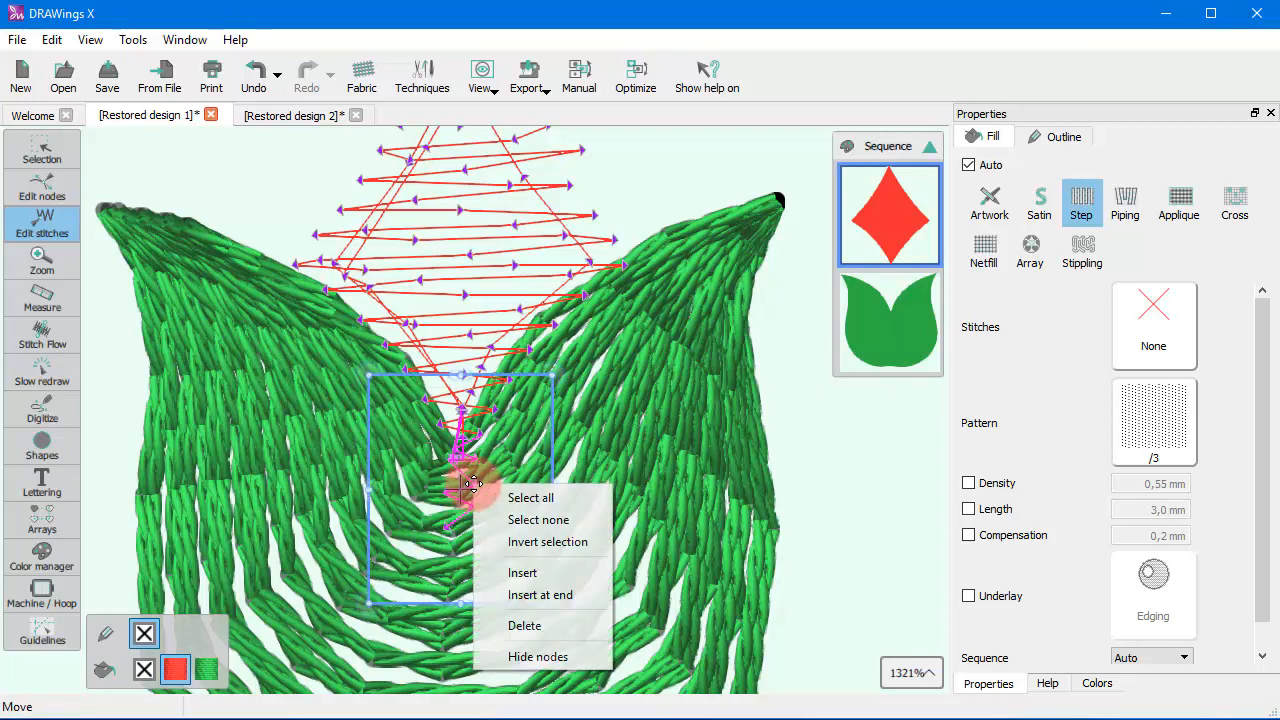
left_click(524, 627)
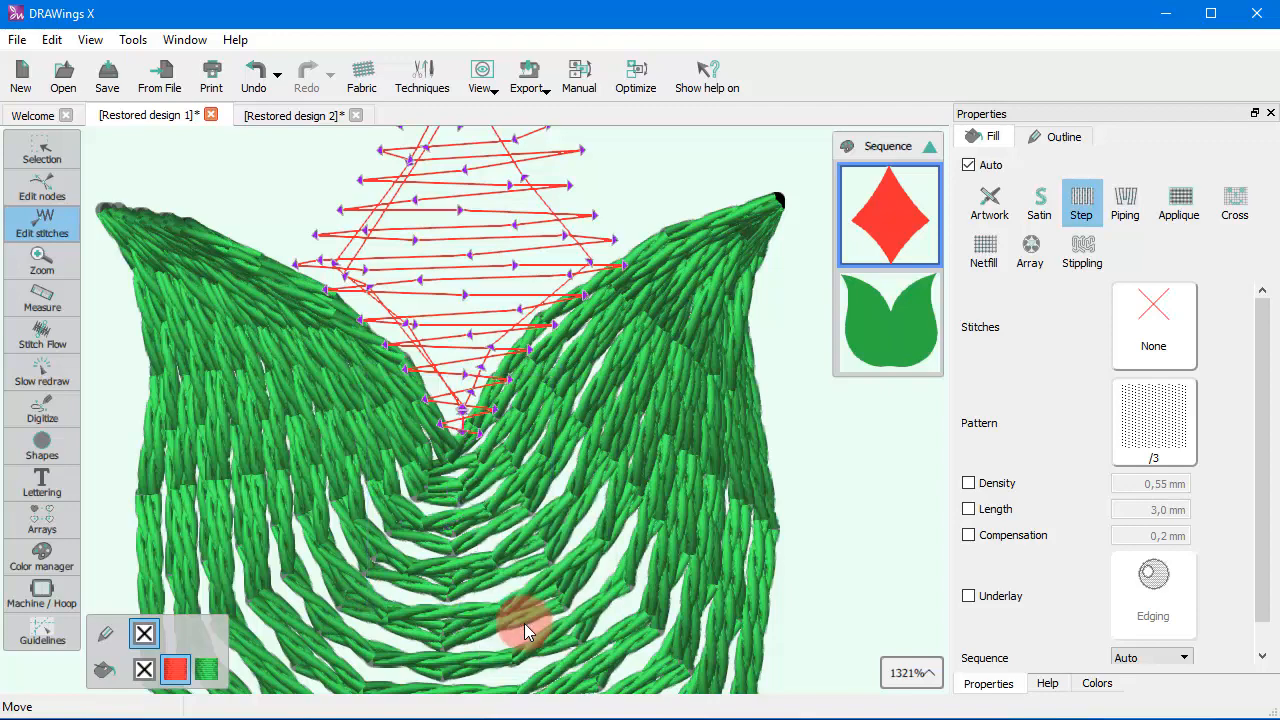
scroll(469, 233, "up", 2)
scroll(409, 434, "down", 2)
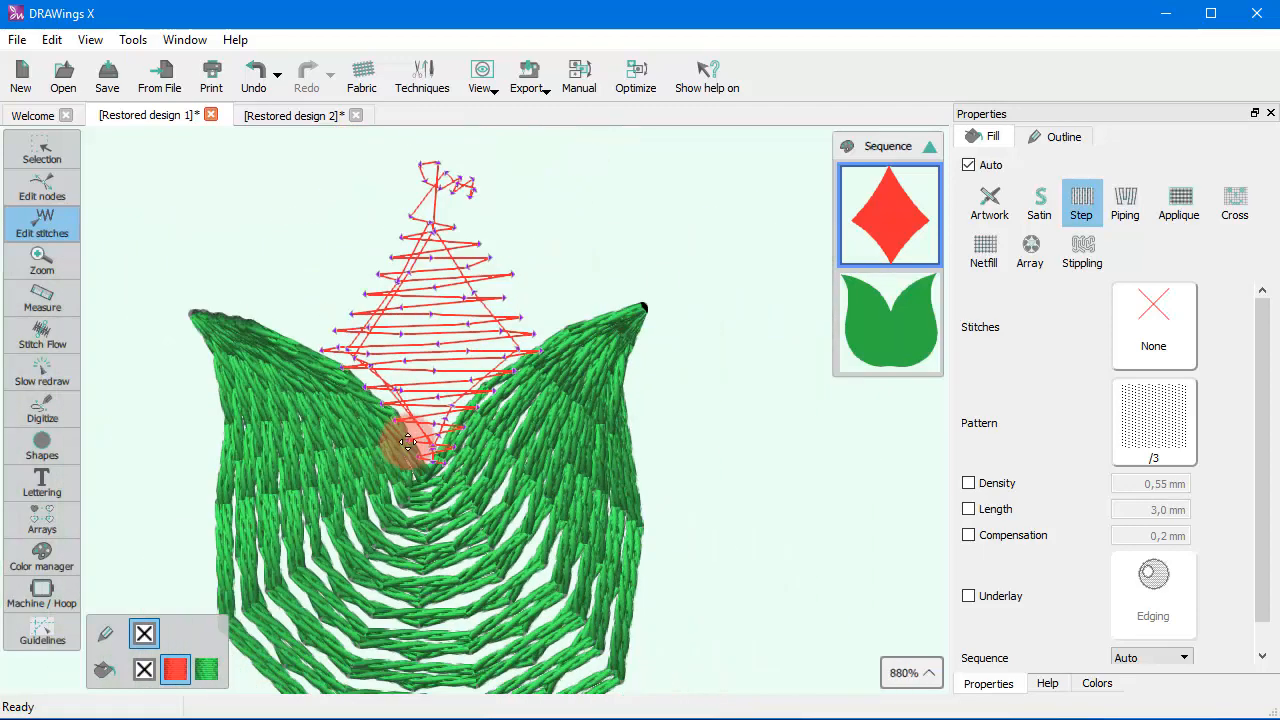
Hide the red petal's stitch nodes and pick individual stitch points along its left and right edges
scroll(434, 323, "up", 2)
right_click(598, 226)
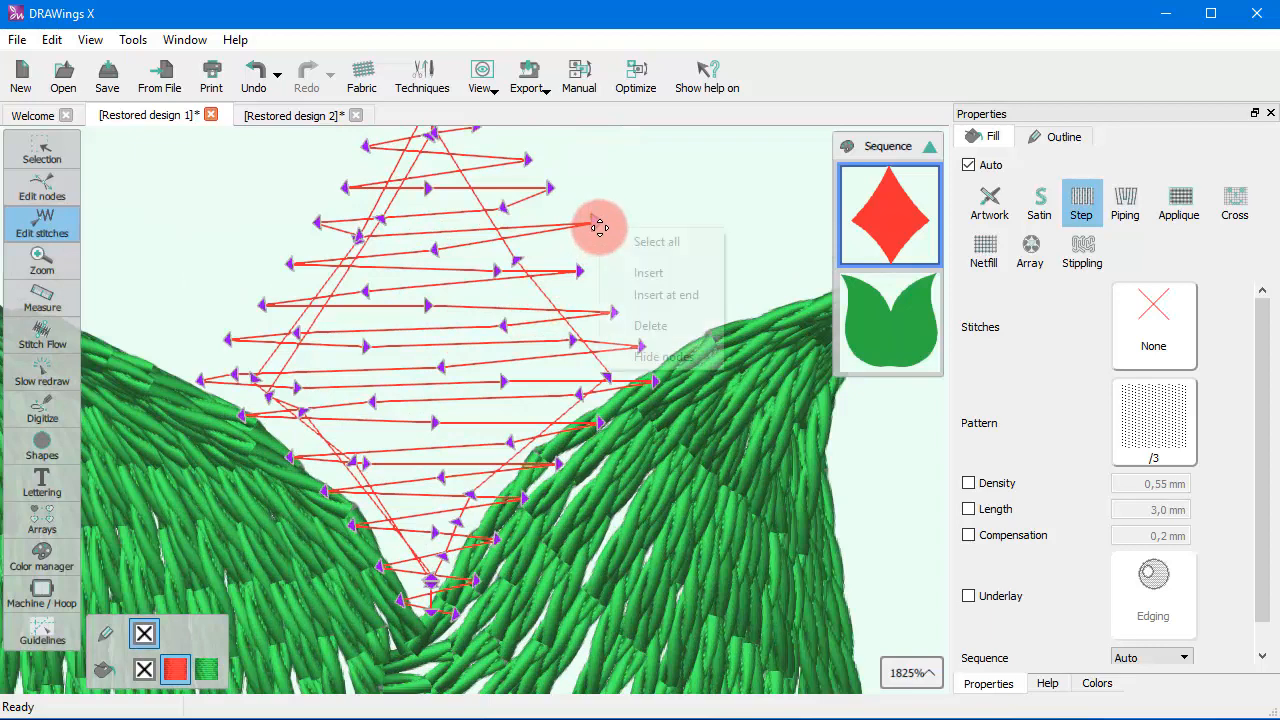
left_click(655, 358)
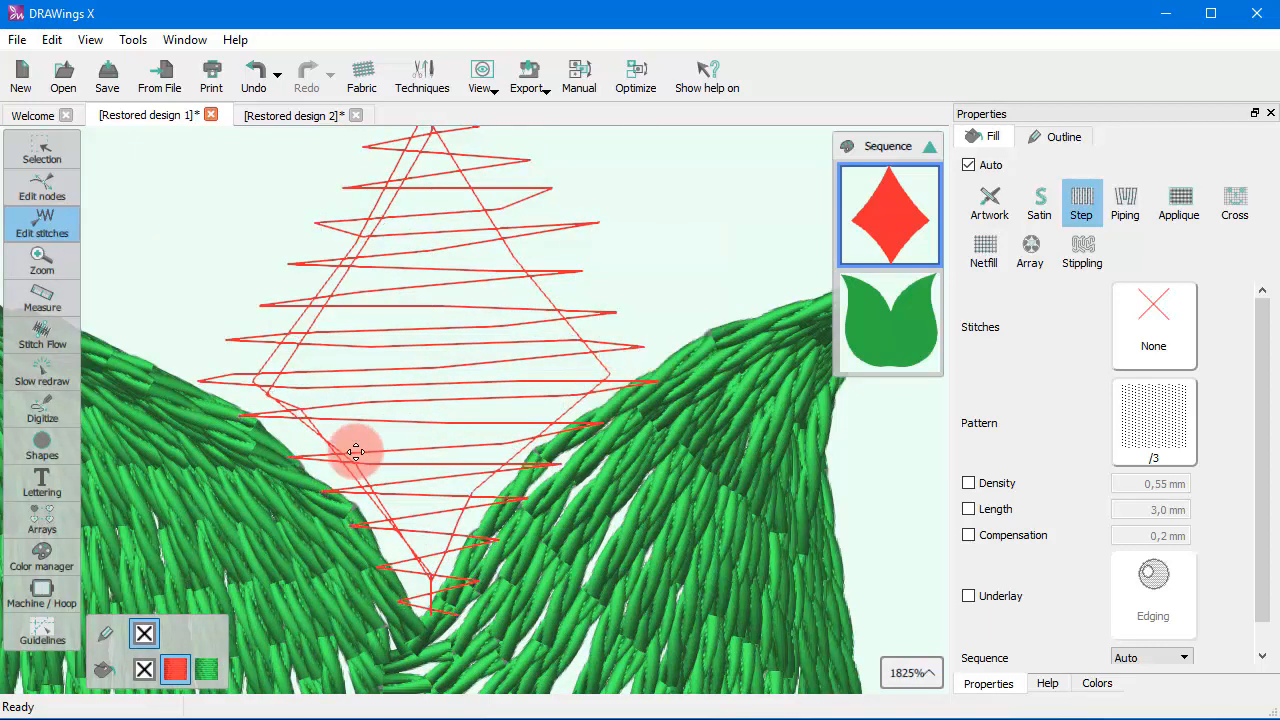
left_click(263, 304)
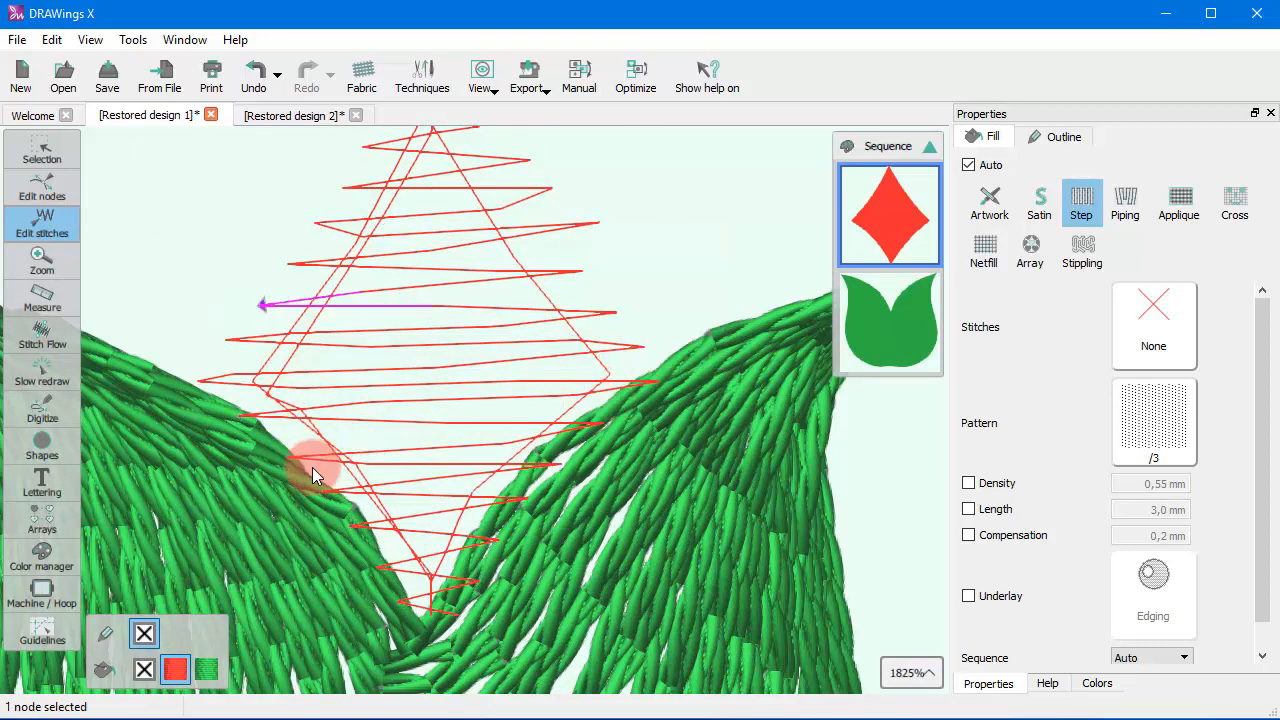
left_click(582, 271)
left_click_drag(548, 185, 550, 187)
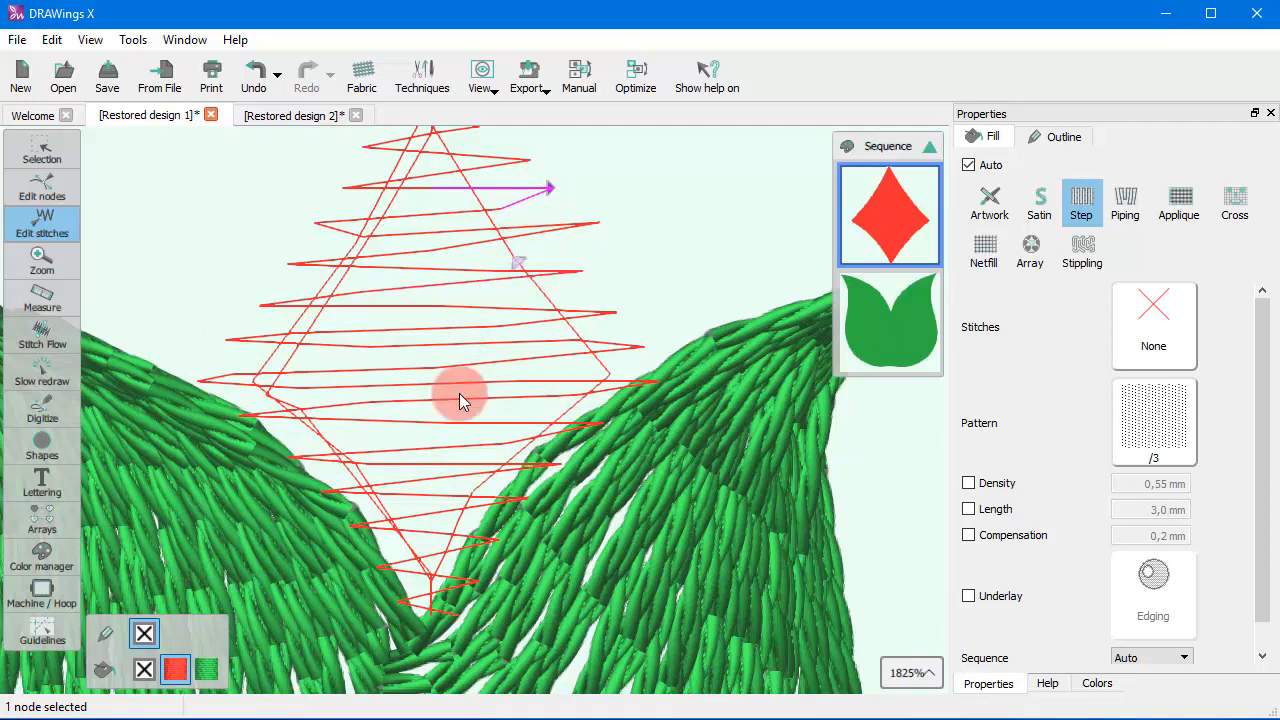
scroll(432, 398, "down", 5)
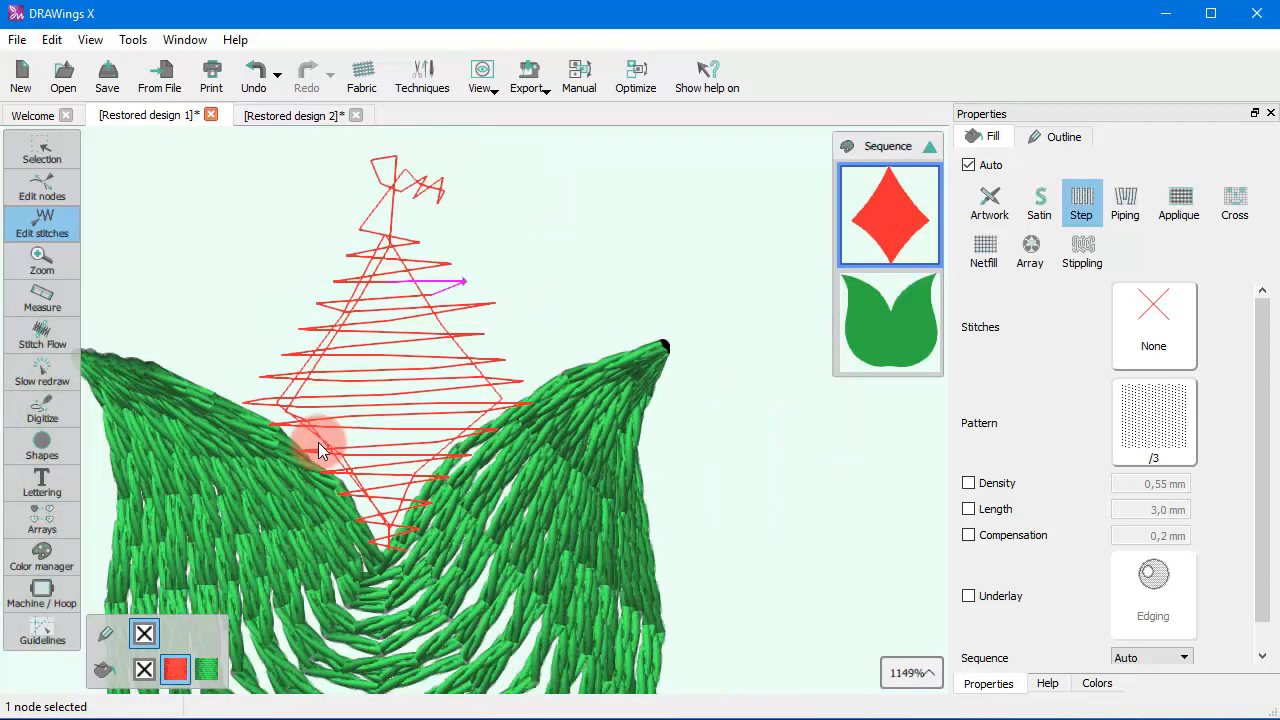
Leave stitch editing and clear all stitch editing from the red petal
left_click(57, 166)
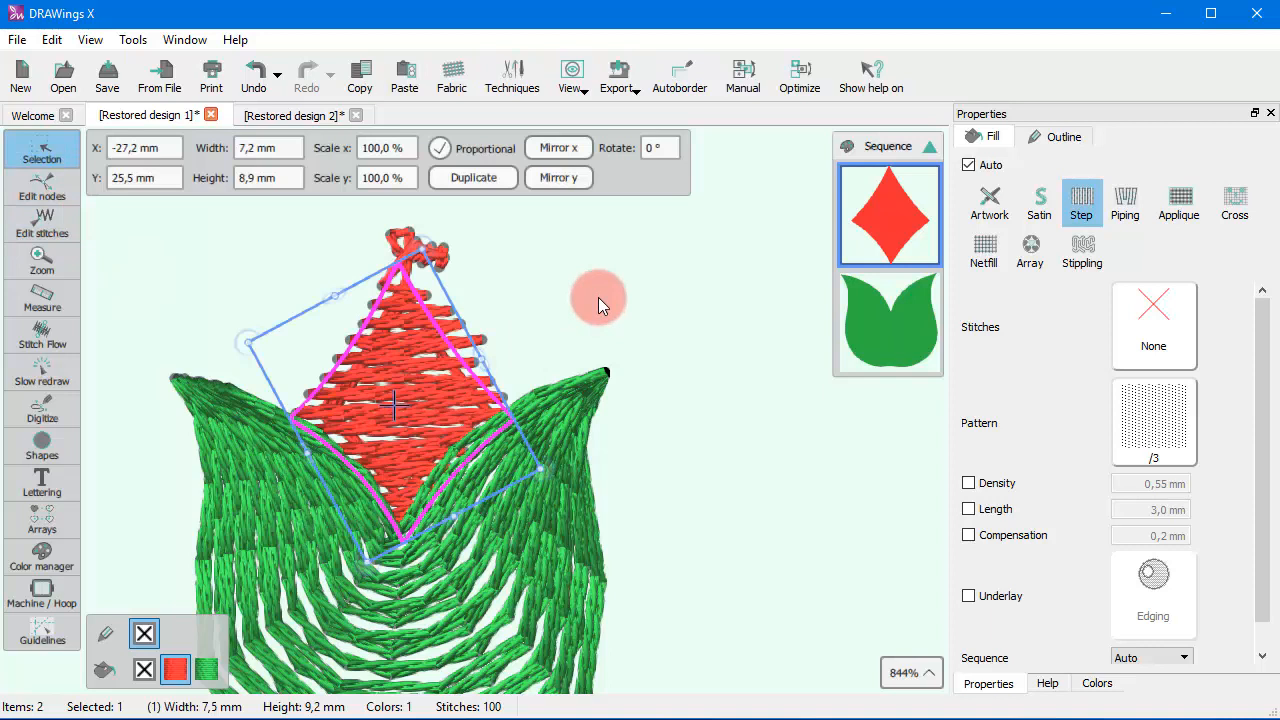
right_click(411, 343)
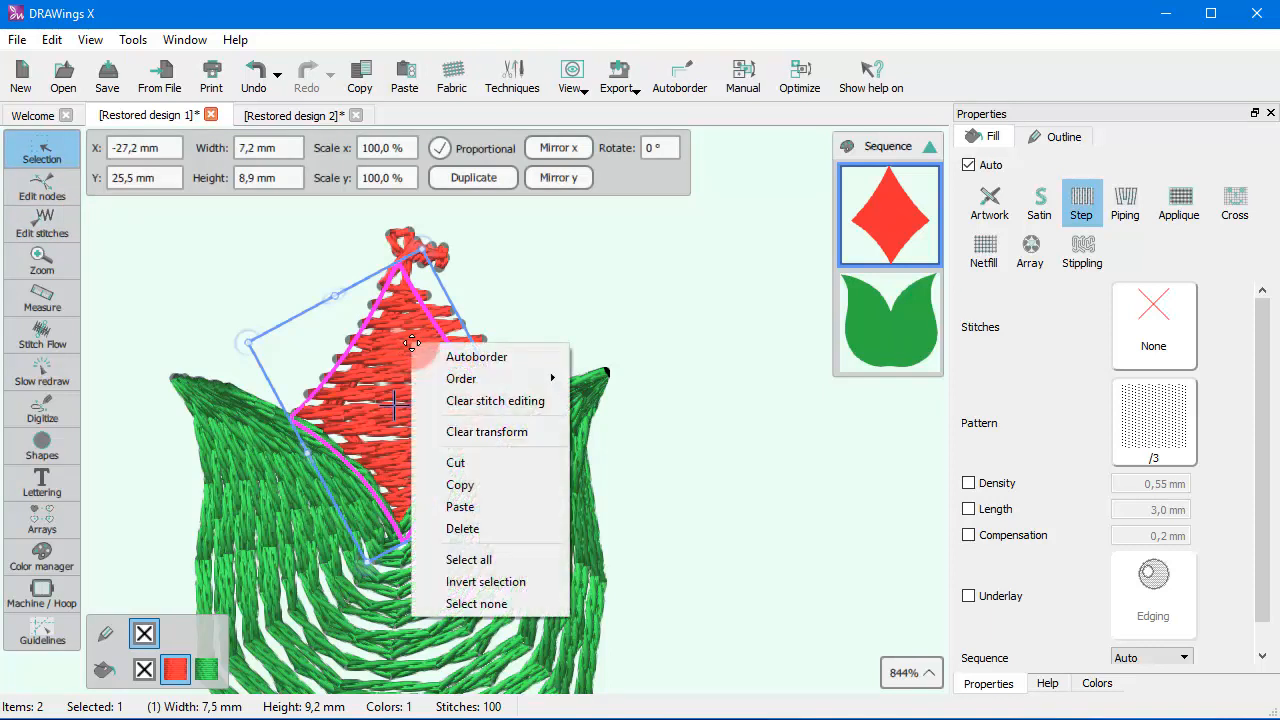
left_click(446, 401)
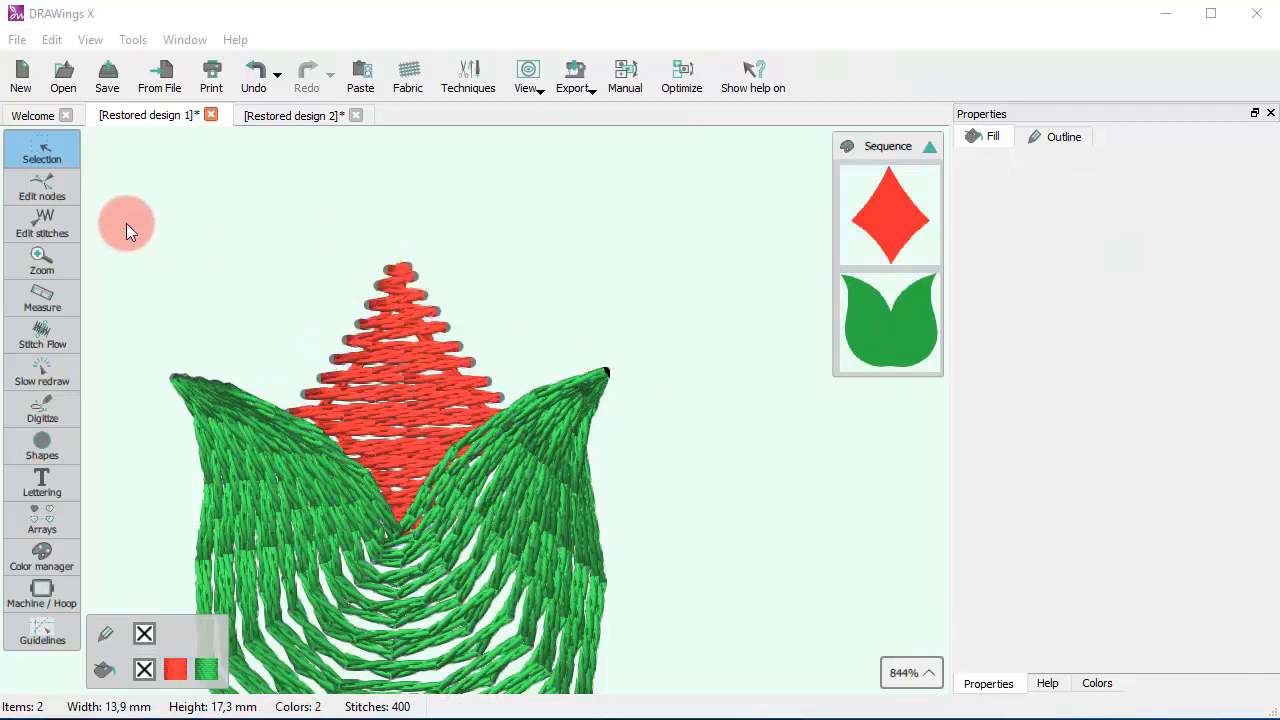
Edit the red petal's stitches again and move the stitch point at its tip outward to the left
left_click(42, 222)
left_click(384, 332)
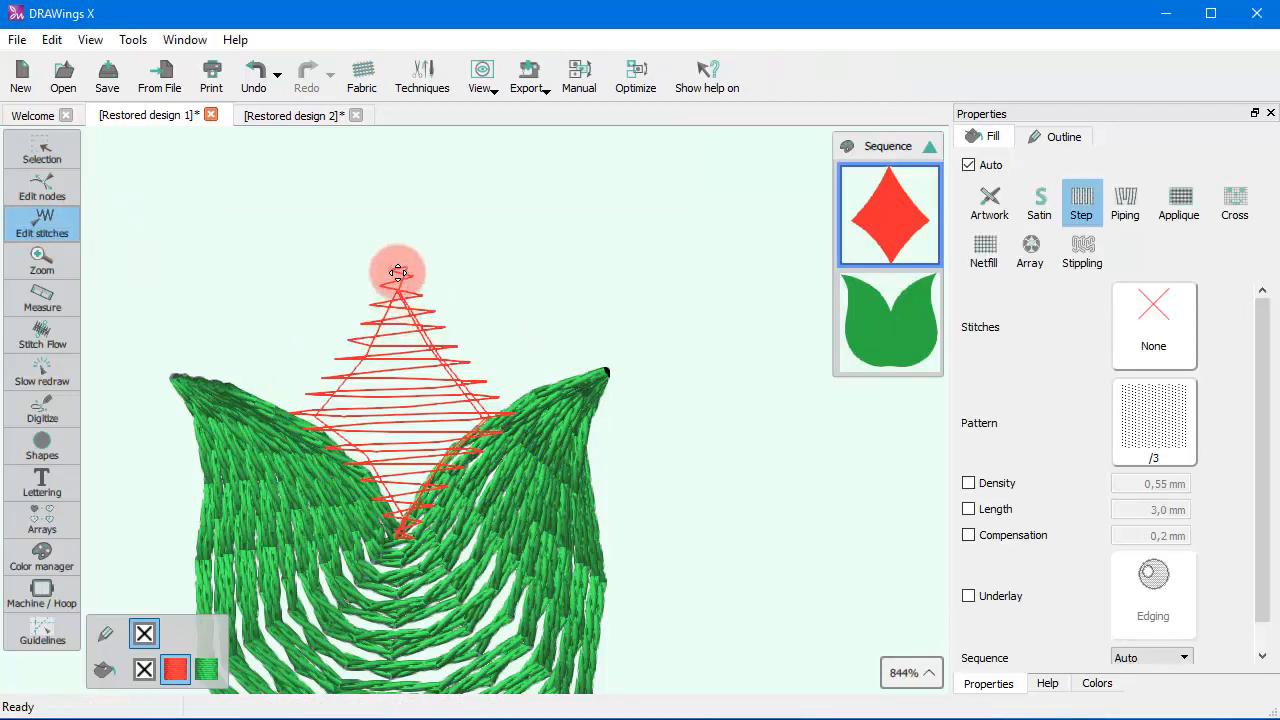
left_click(398, 272)
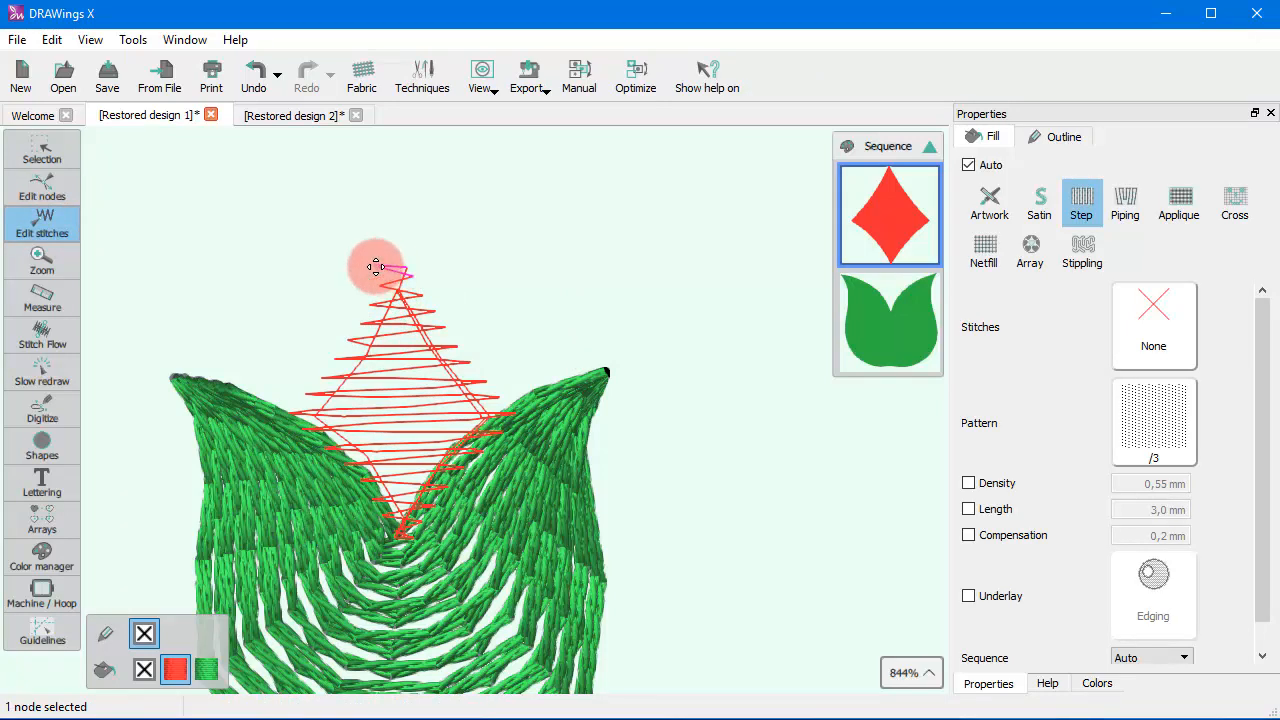
left_click(358, 369)
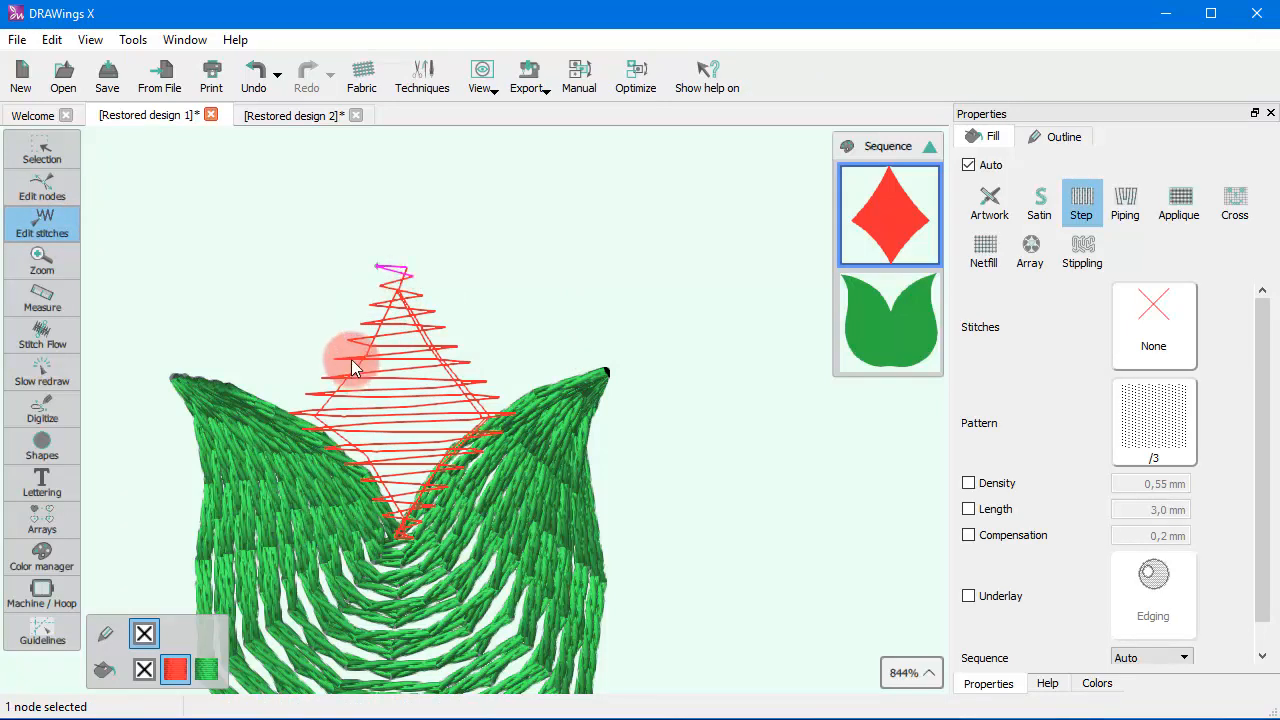
Move the red petal upward as a whole object and enlarge it to about 8.6 mm wide and 10.8 mm high
left_click(41, 146)
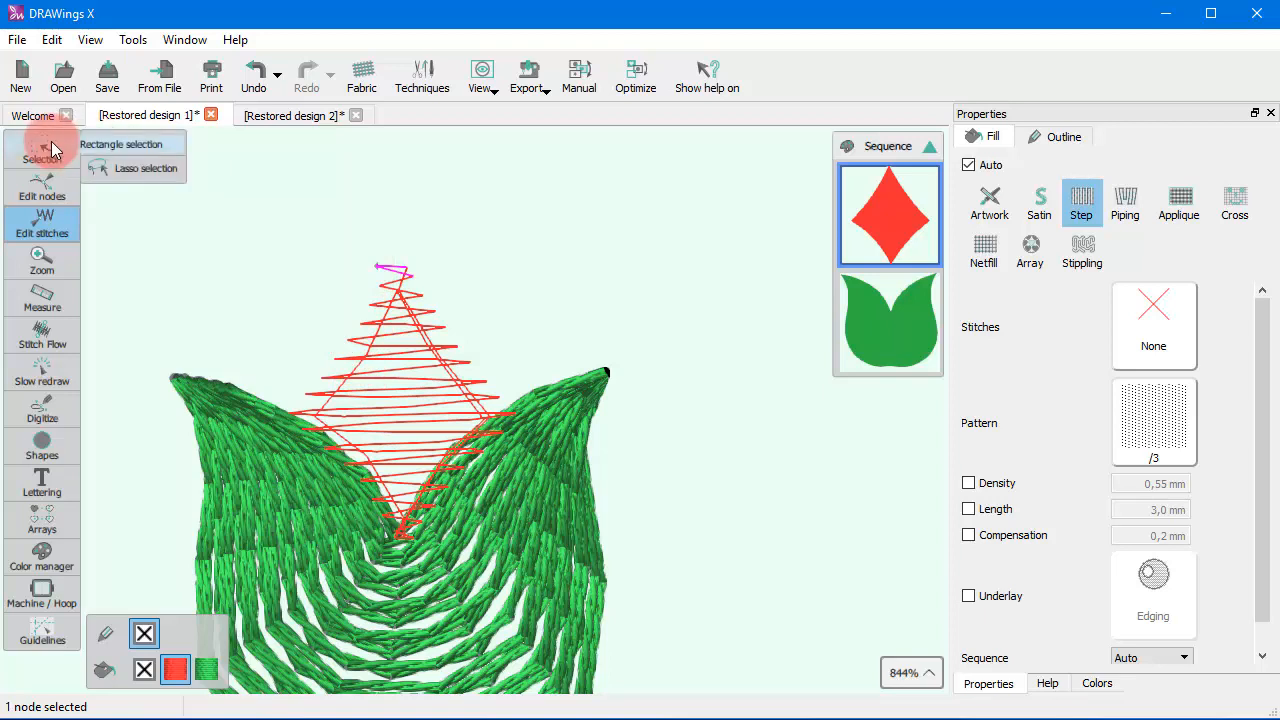
left_click_drag(388, 414, 392, 371)
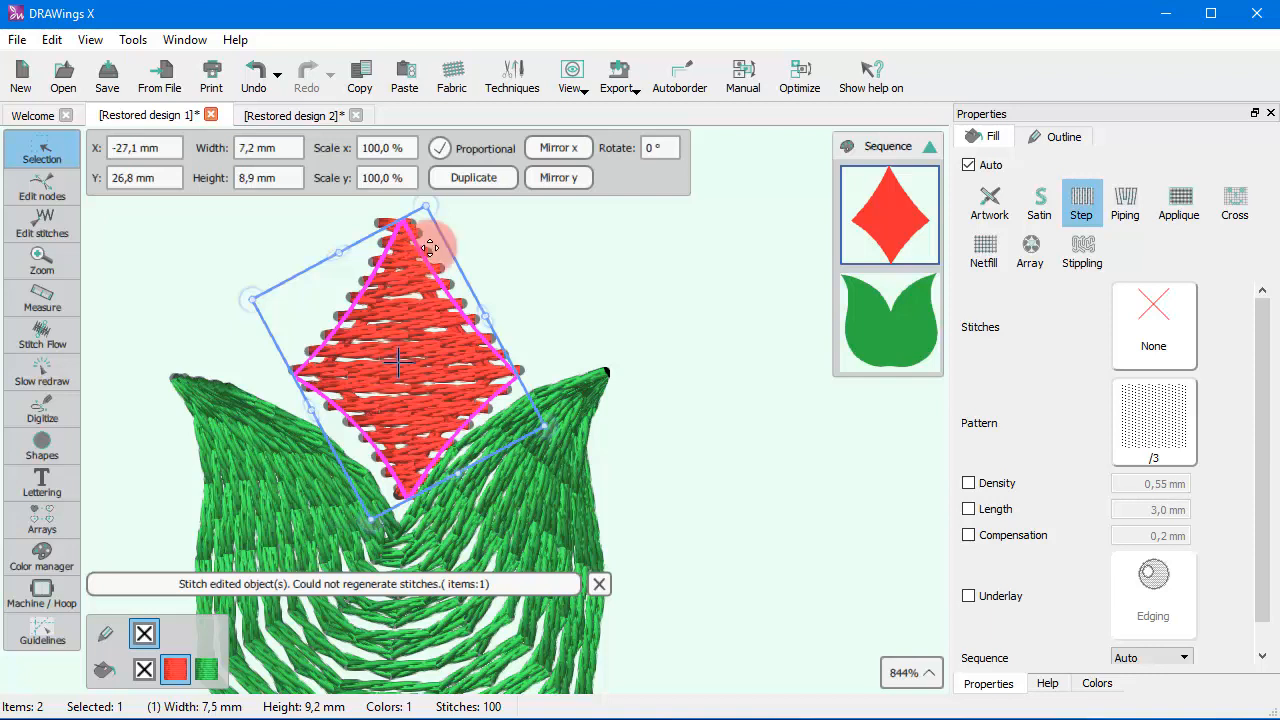
left_click_drag(422, 208, 453, 147)
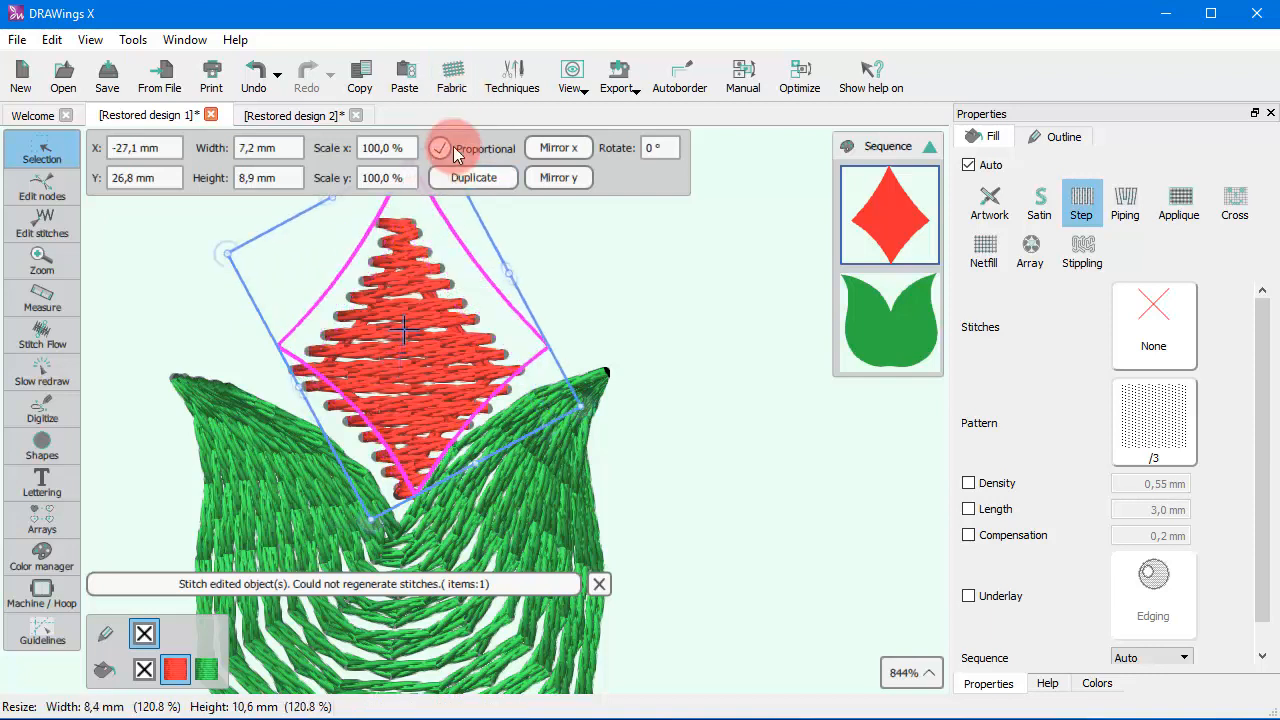
left_click_drag(394, 389, 372, 389)
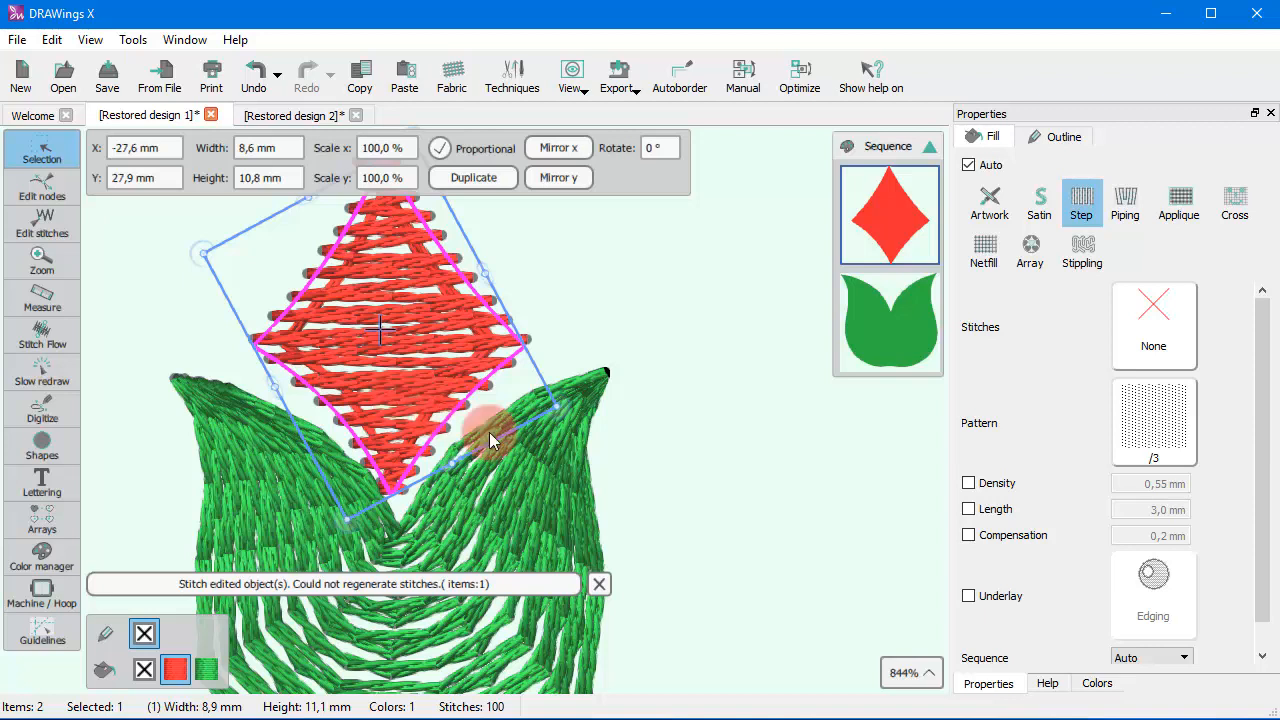
Nudge the red petal up and left, erase its stitch editing, and recalculate its stitches
left_click(600, 583)
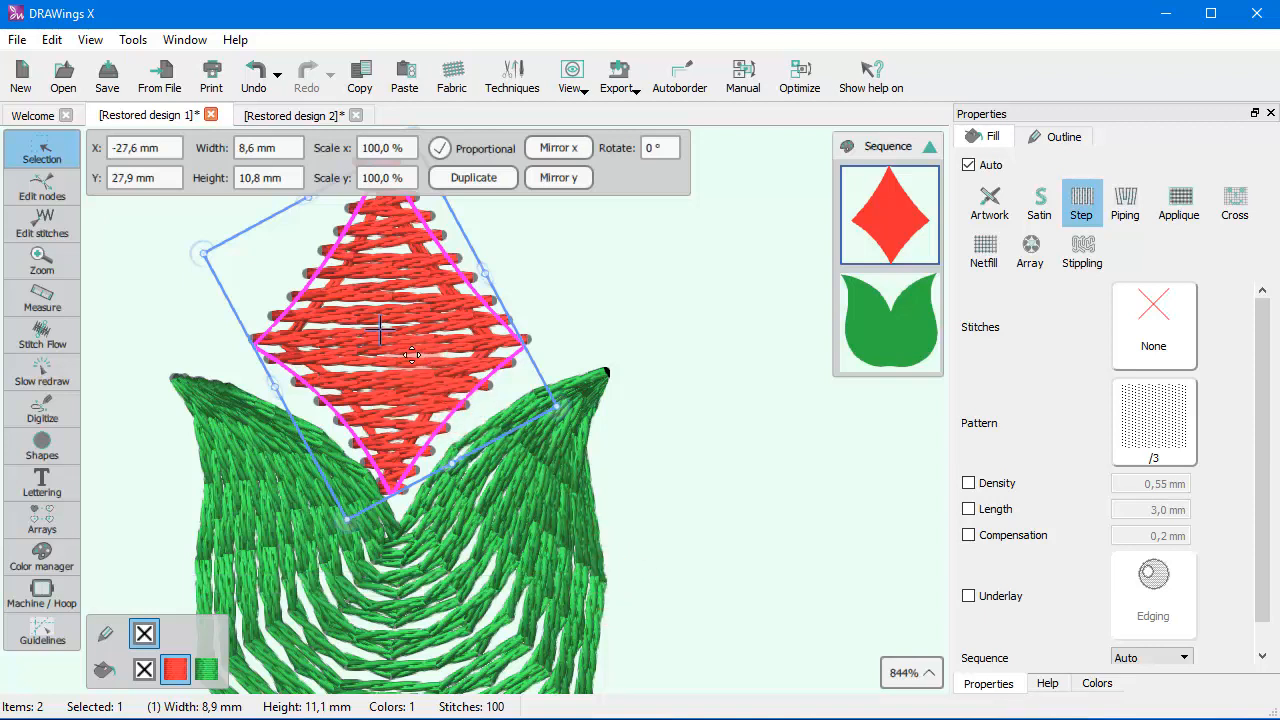
left_click_drag(443, 431, 428, 421)
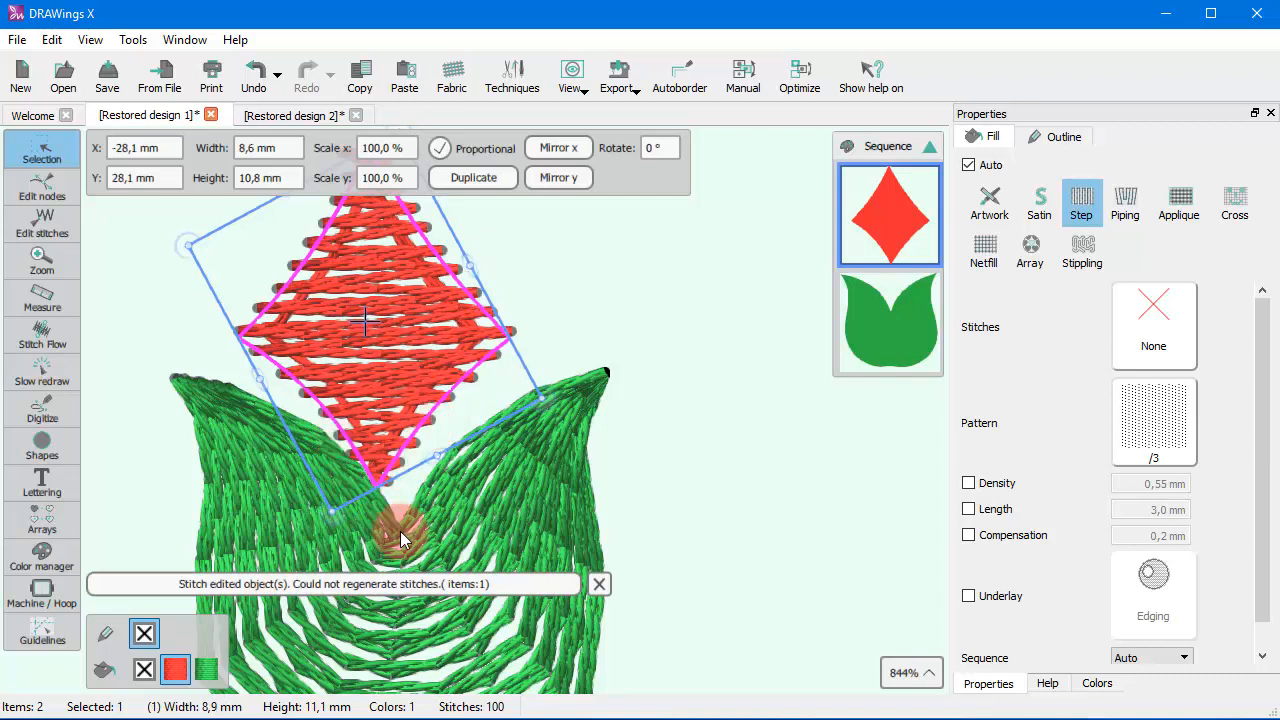
left_click(415, 582)
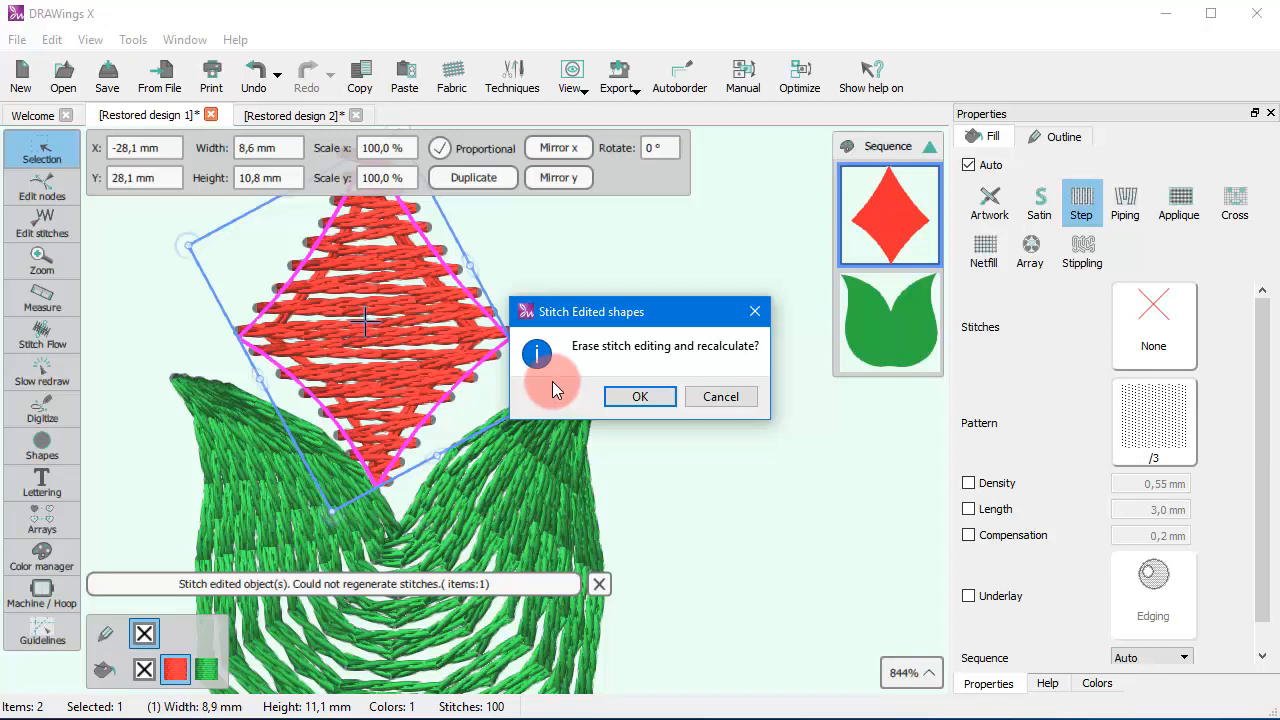
left_click(630, 395)
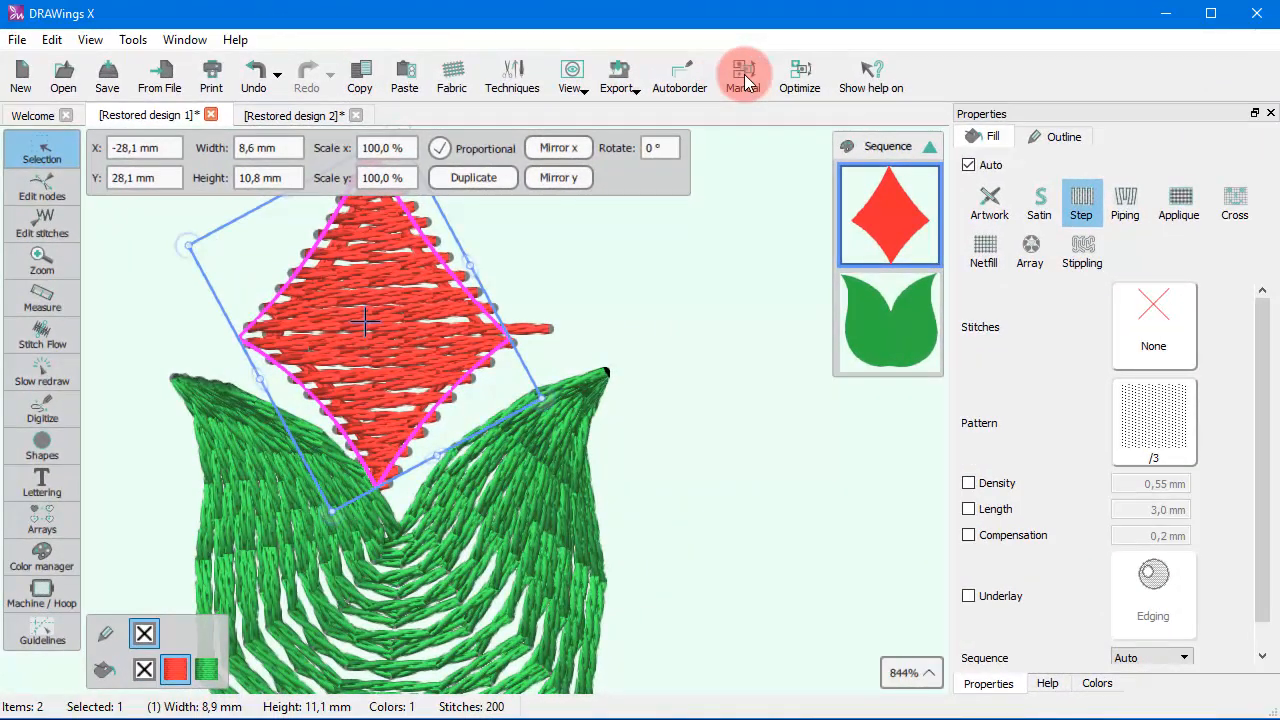
Switch the design's sequencing from Manual to Auto and move the red petal to about X -27.6 mm, Y 28.6 mm
left_click(745, 80)
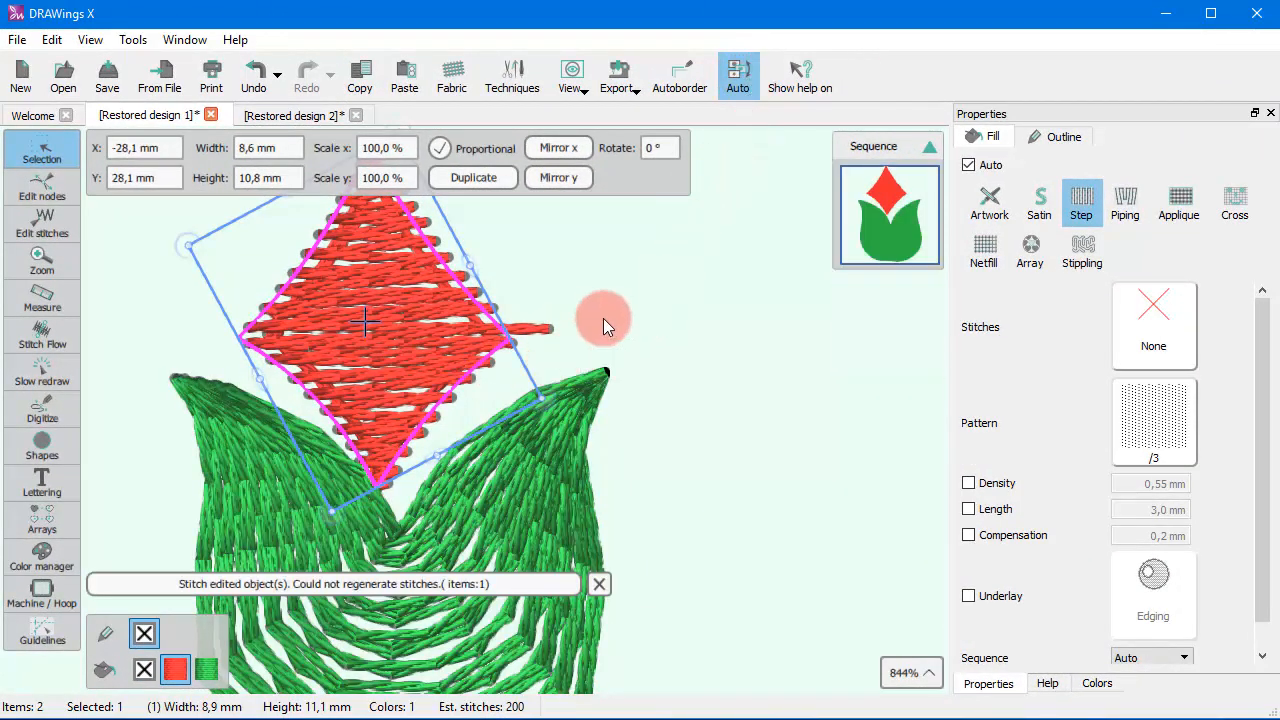
left_click(603, 325)
left_click(432, 400)
mouse_move(435, 331)
left_mouse_down()
mouse_move(474, 323)
mouse_move(420, 307)
mouse_move(436, 323)
left_mouse_up()
left_click(537, 418)
left_click(544, 499)
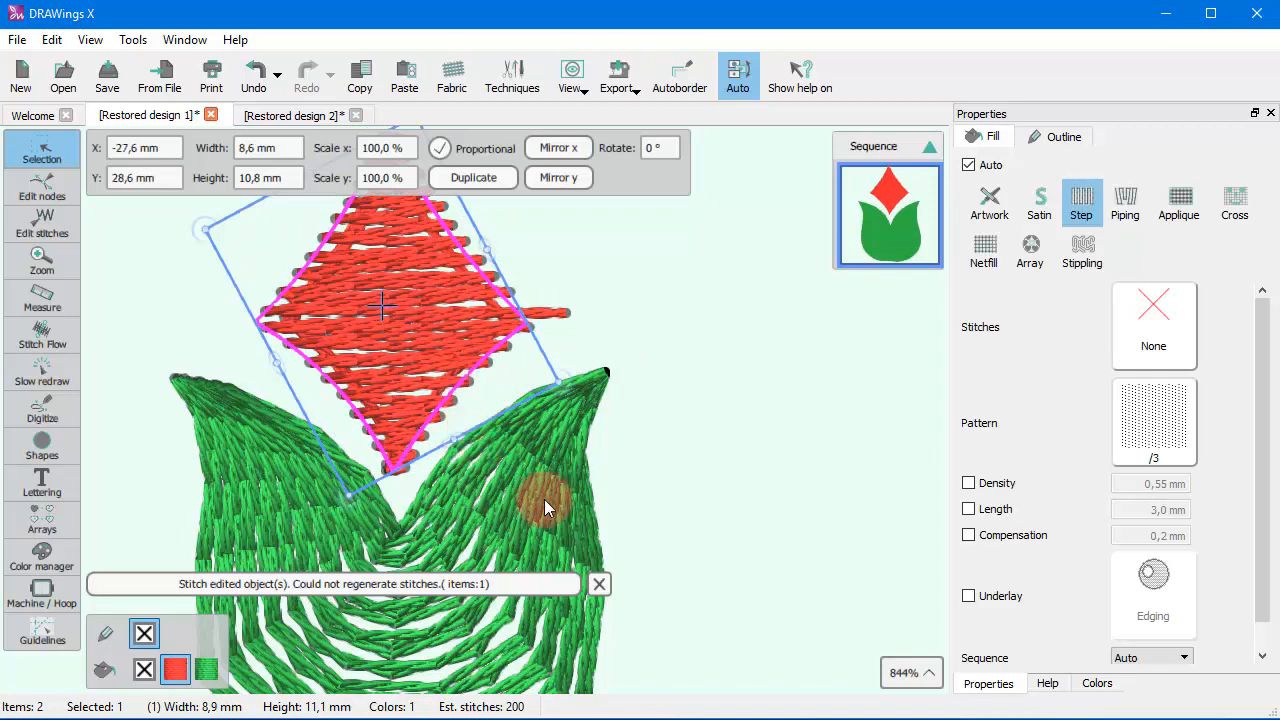
left_click(503, 466)
left_click(553, 455)
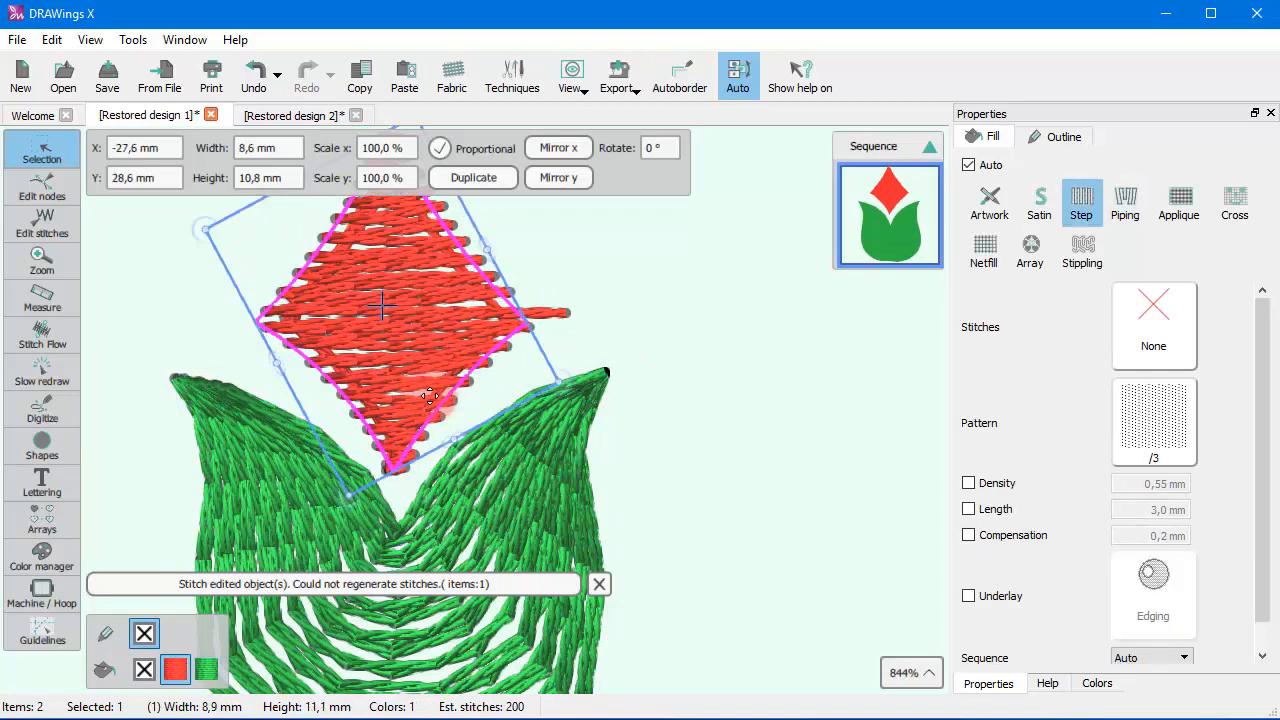
left_click(553, 455)
left_click(415, 315)
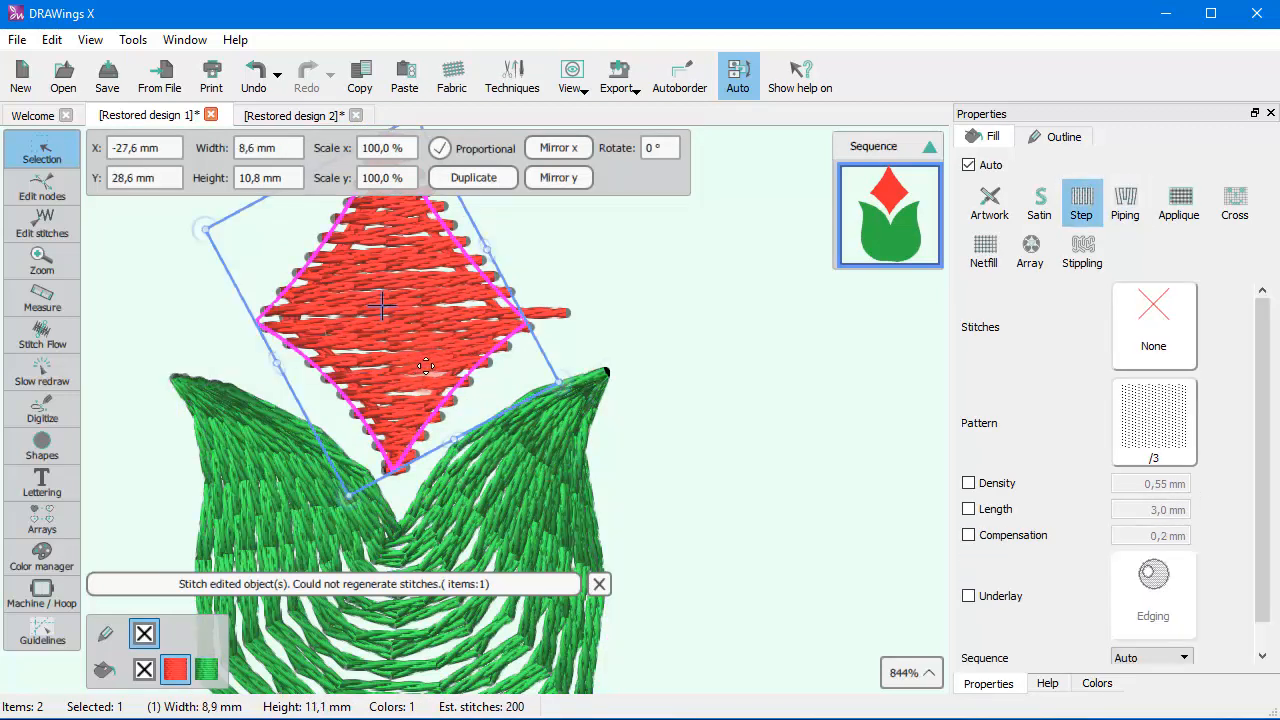